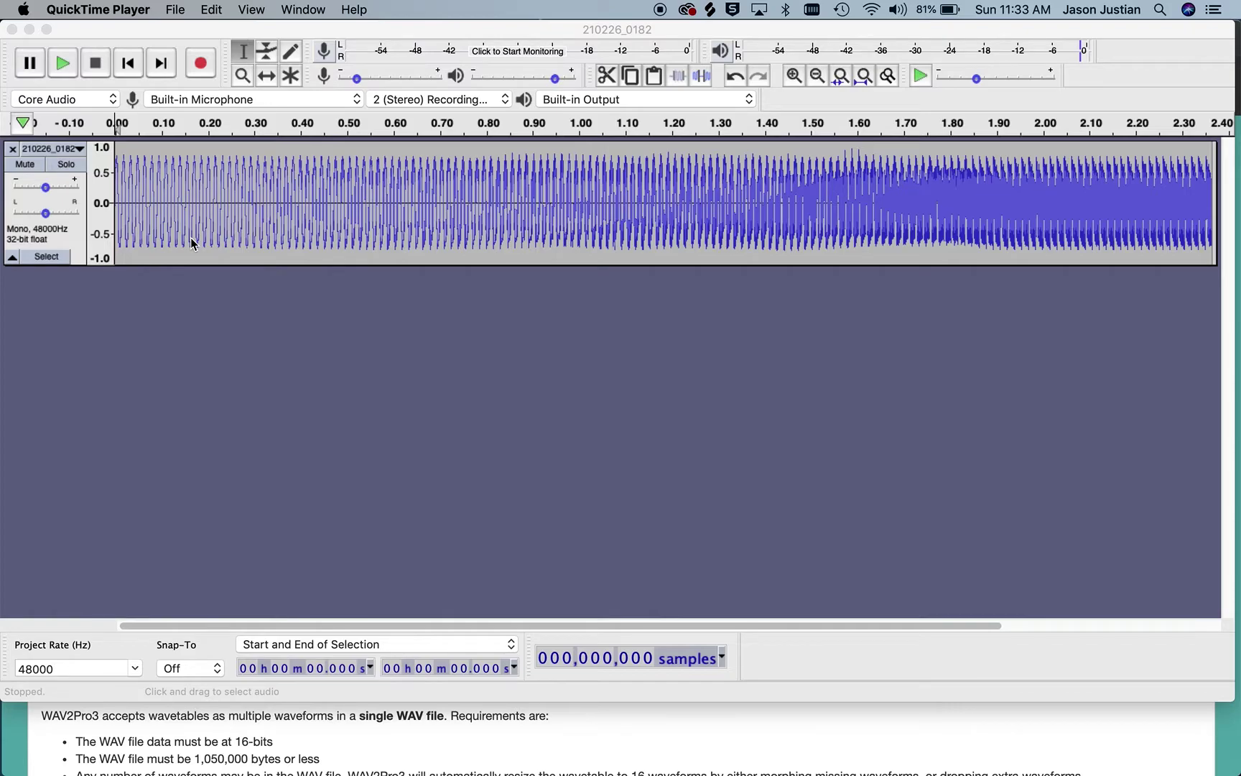
# Step: Play back the 2.4-second mono 48000 Hz clip 210226_0182 in Audacity
pyautogui.click(63, 63)
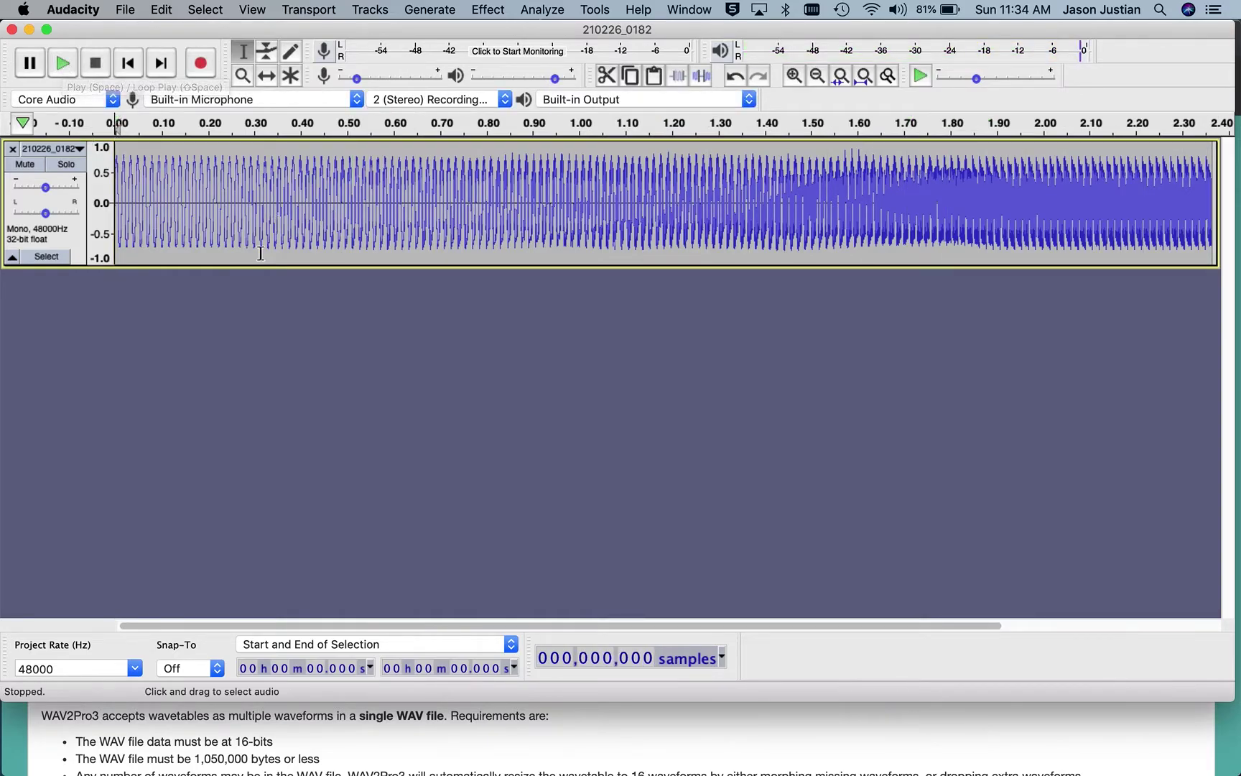
# Step: Export the clip as signed 16-bit PCM WAV 210226_0182.wav on the Desktop, skipping metadata
pyautogui.click(123, 13)
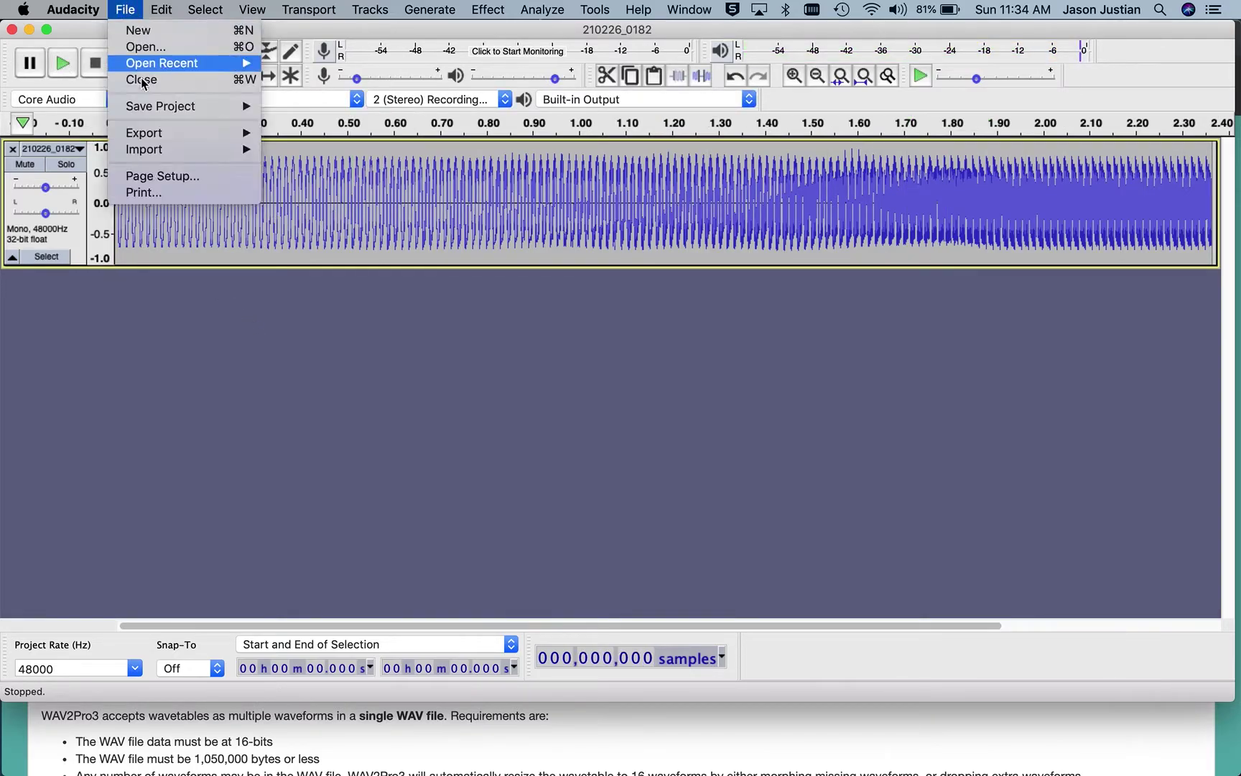
pyautogui.moveTo(180, 133)
pyautogui.click(346, 150)
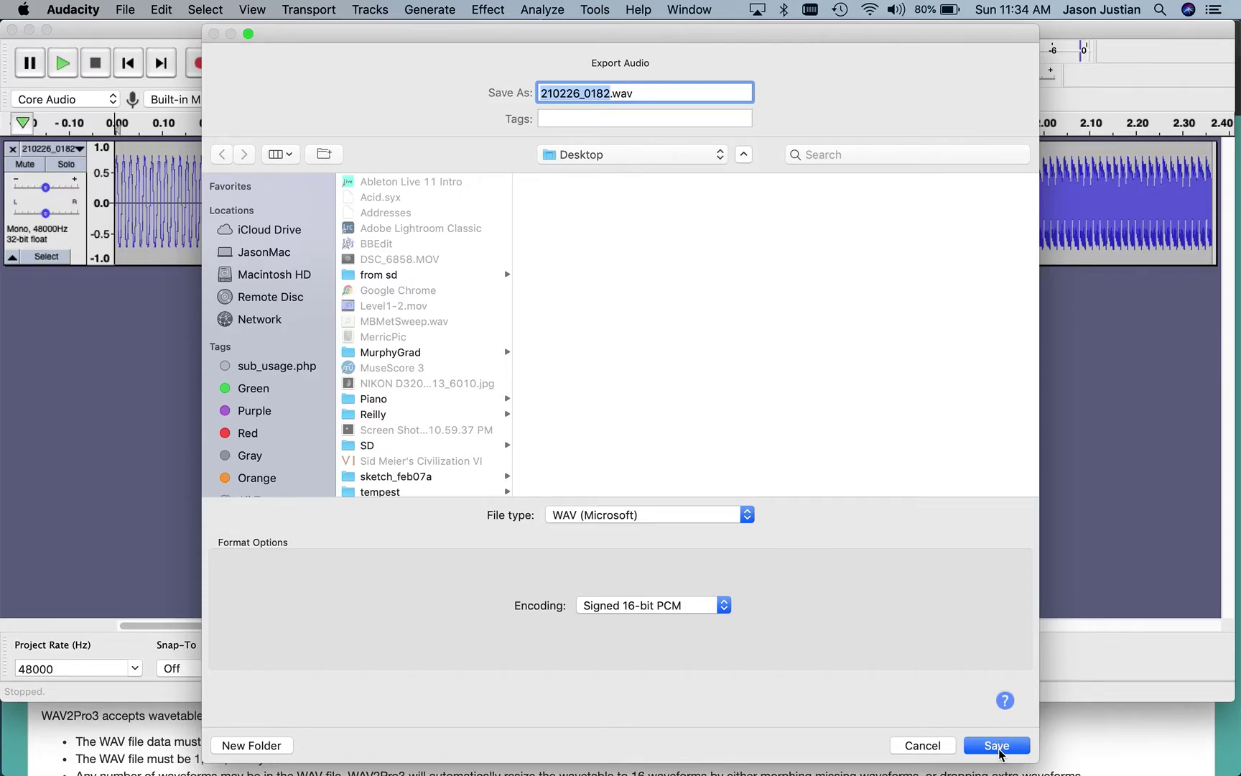
pyautogui.click(998, 749)
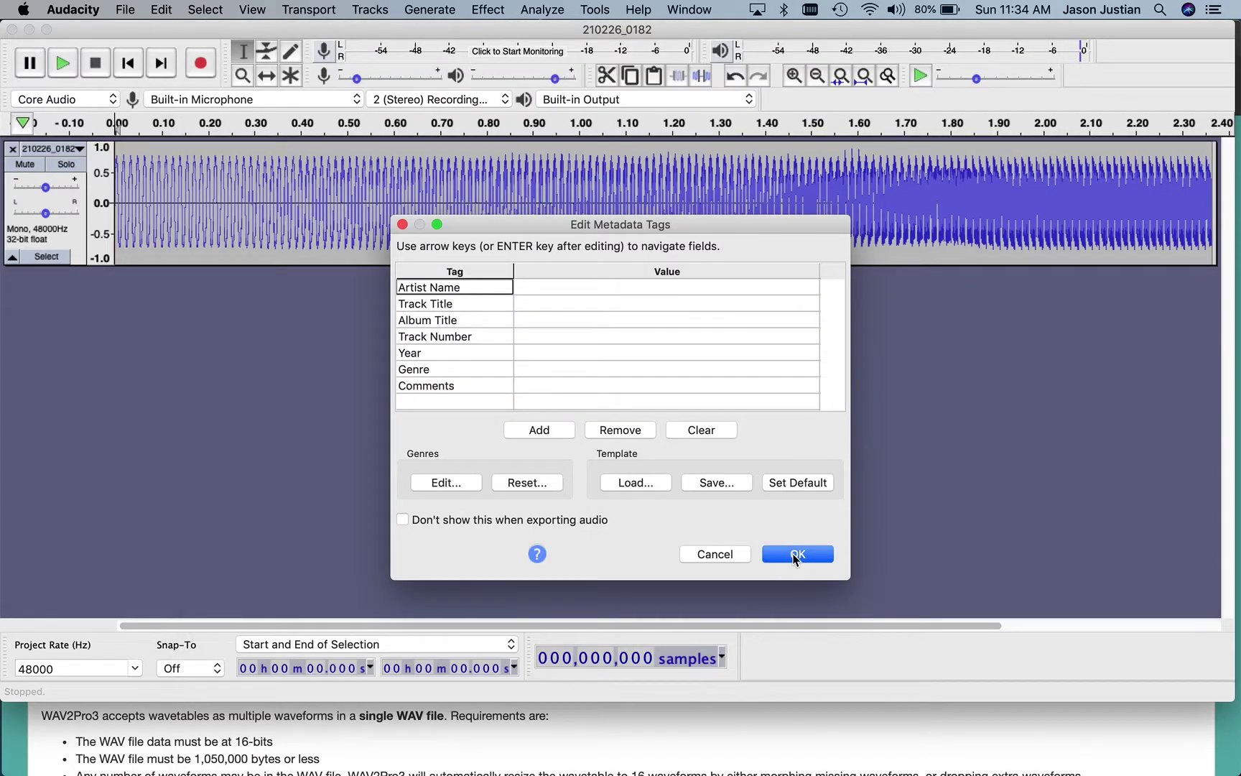
pyautogui.click(796, 555)
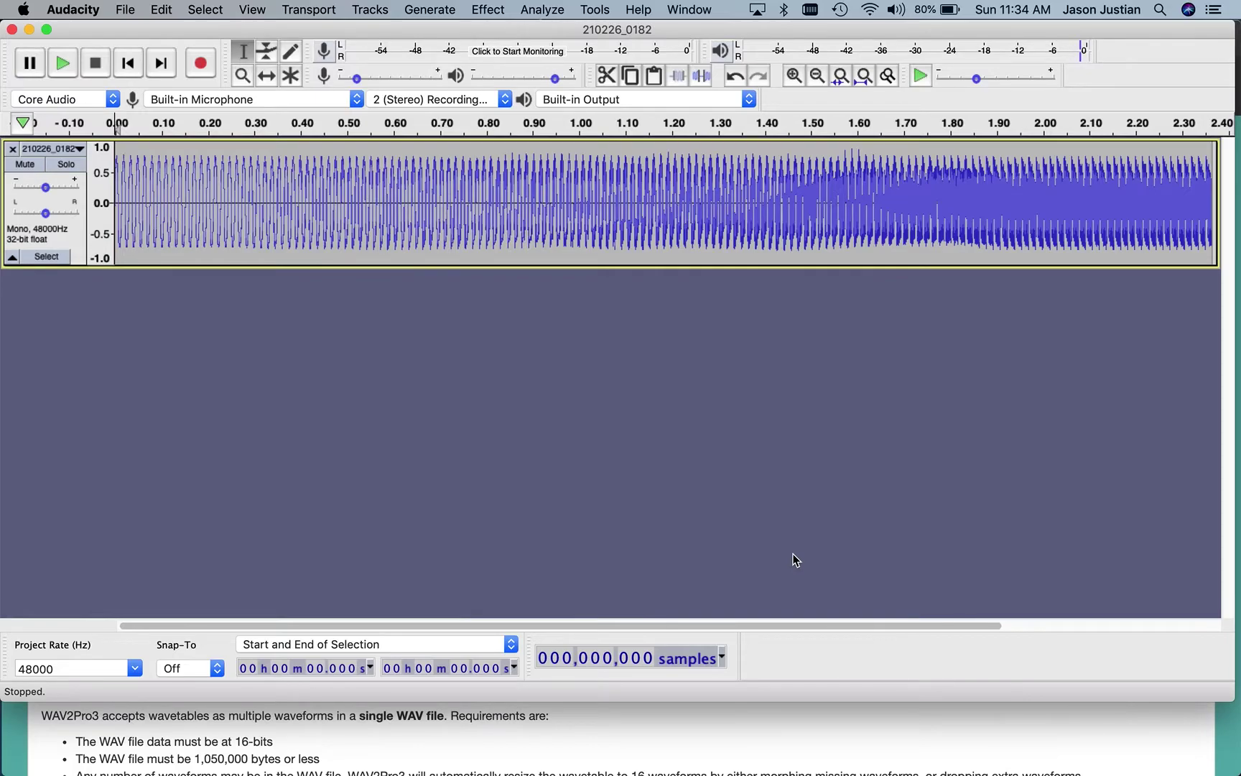
# Step: In Live, reset Serum's oscillator A table with Init All (default) to one saw frame, then open Import
pyautogui.moveTo(718, 772)
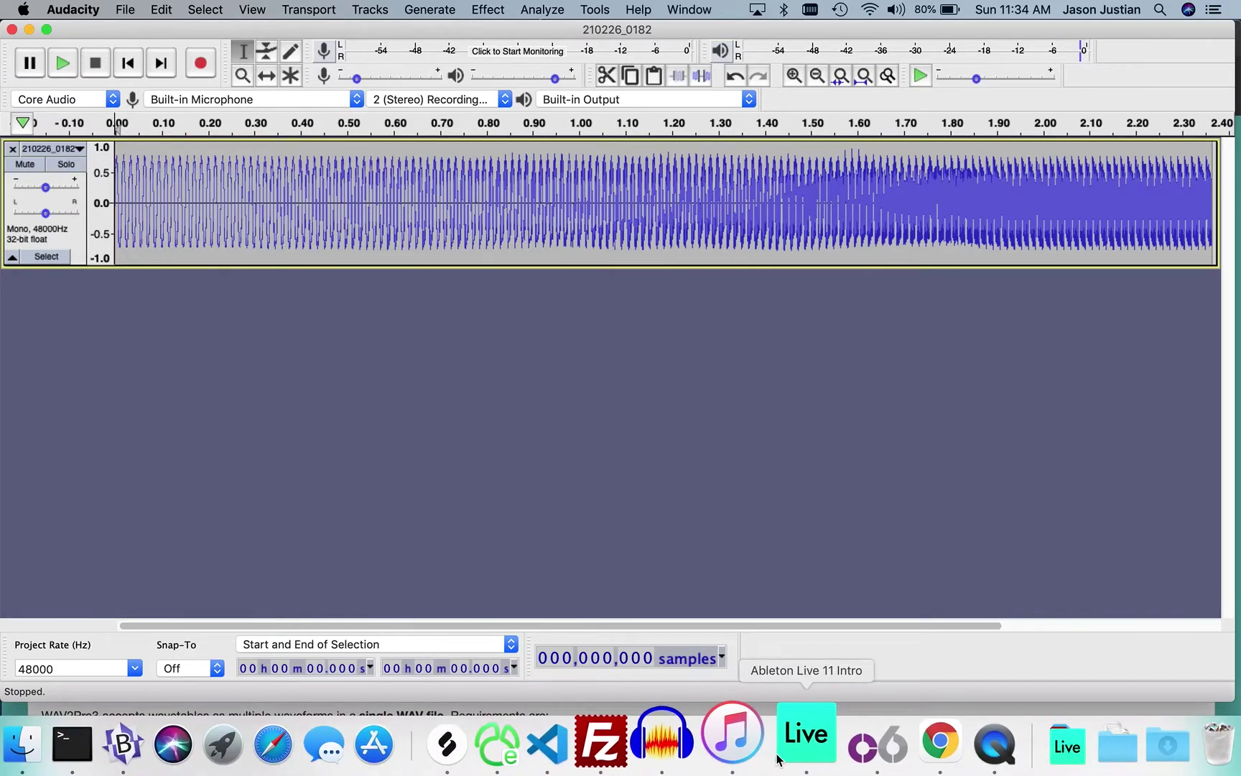
pyautogui.click(779, 758)
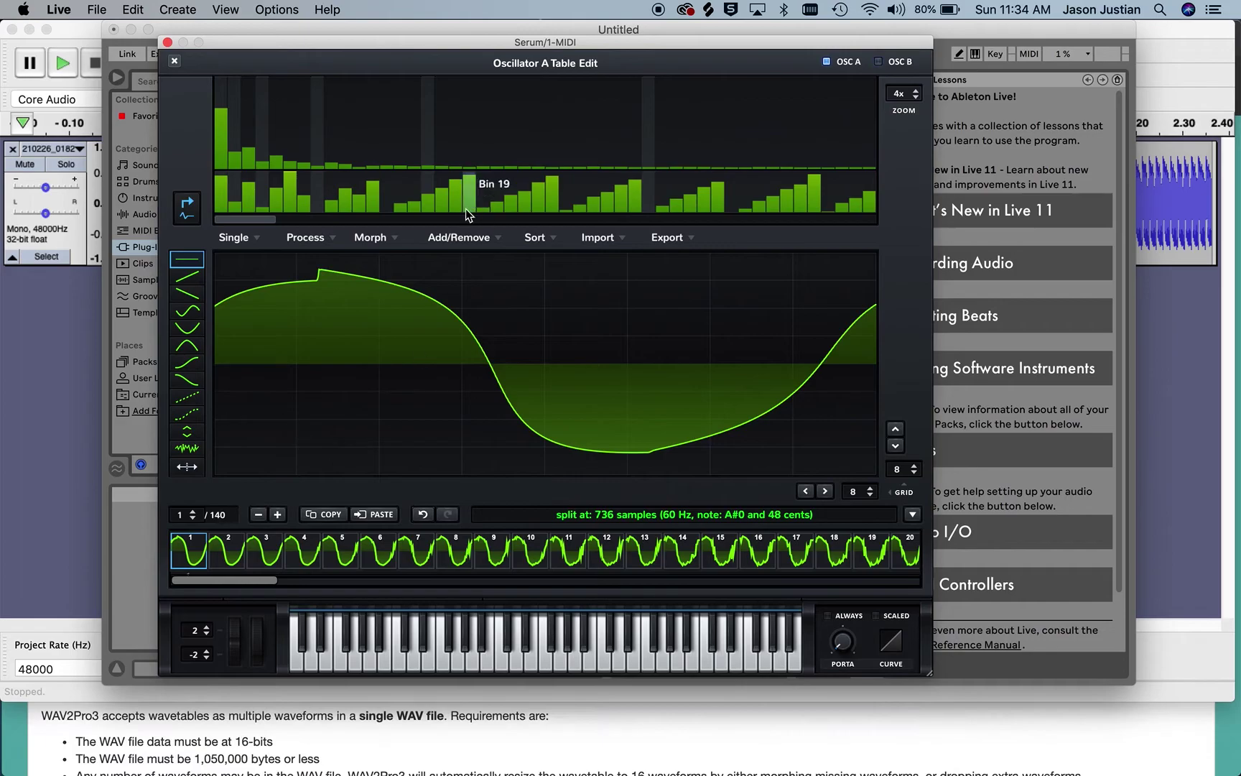
pyautogui.click(459, 237)
pyautogui.click(452, 252)
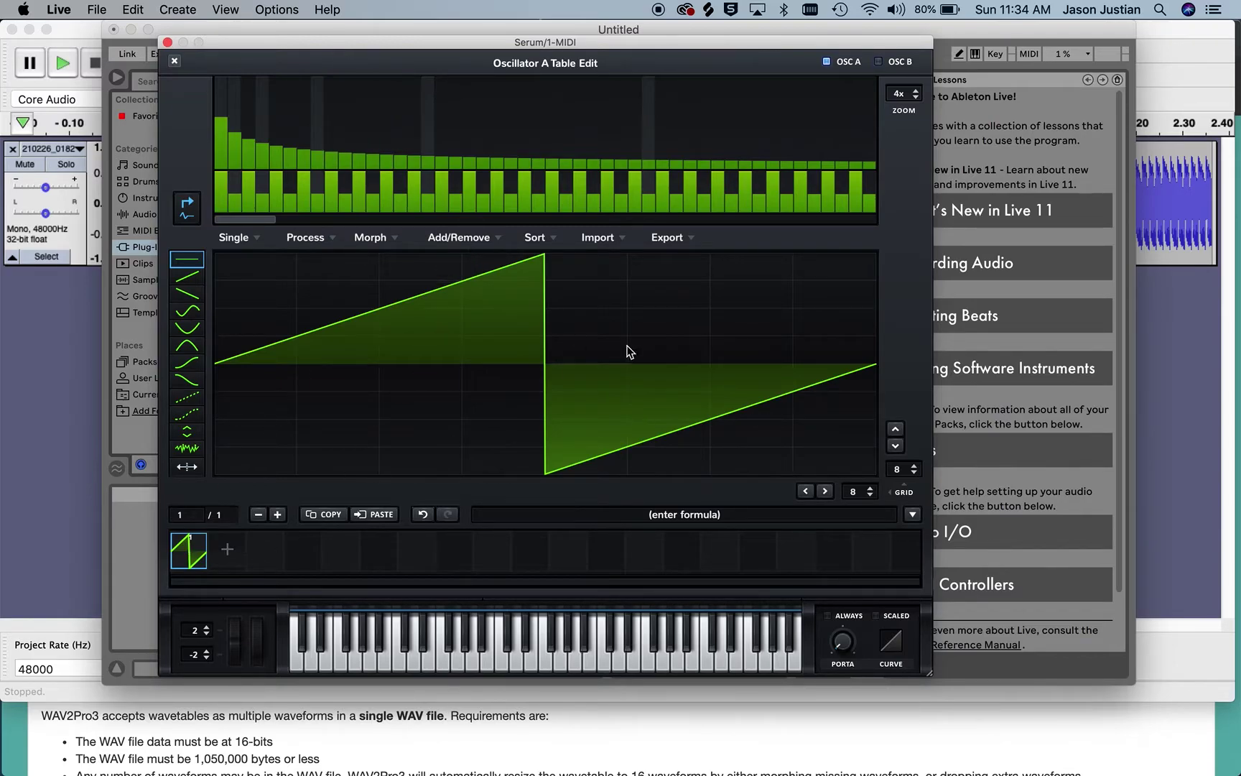
pyautogui.click(599, 237)
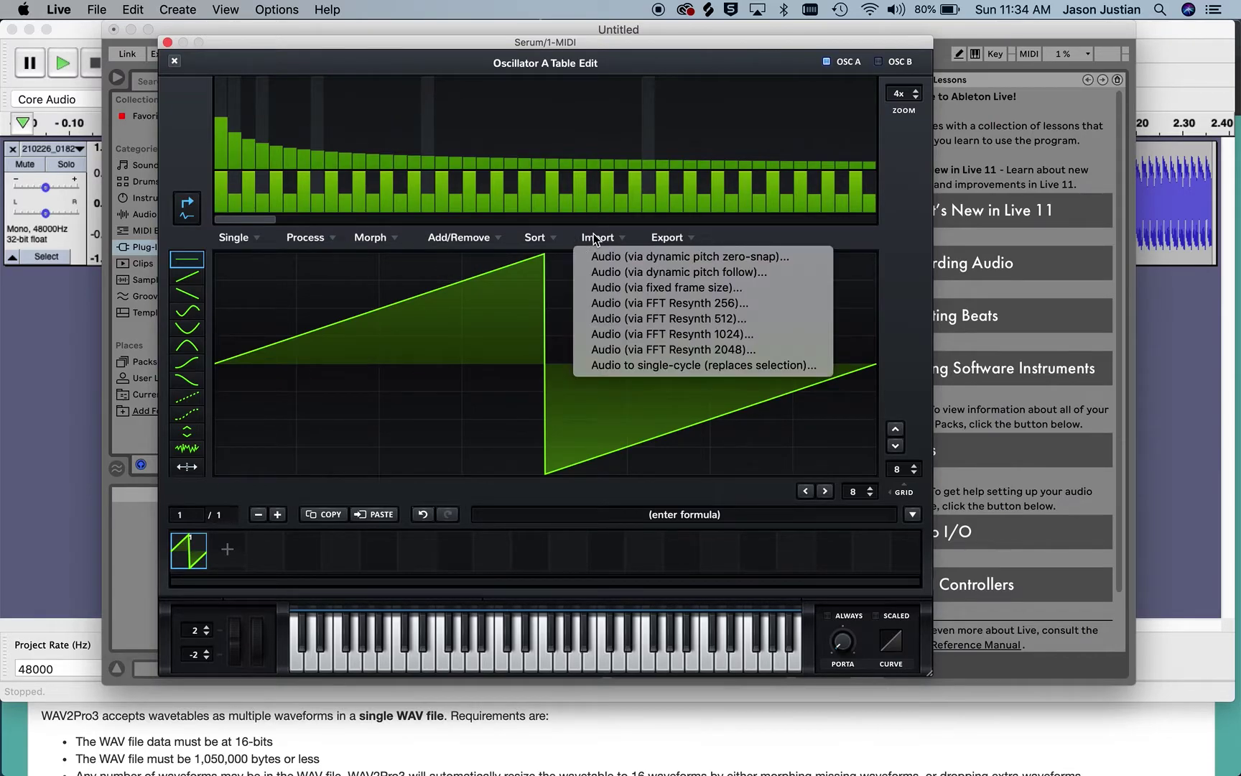
# Step: Import 210226_0182.wav via fixed frame size, using Guess to split it into 154 frames of 736 samples
pyautogui.click(636, 294)
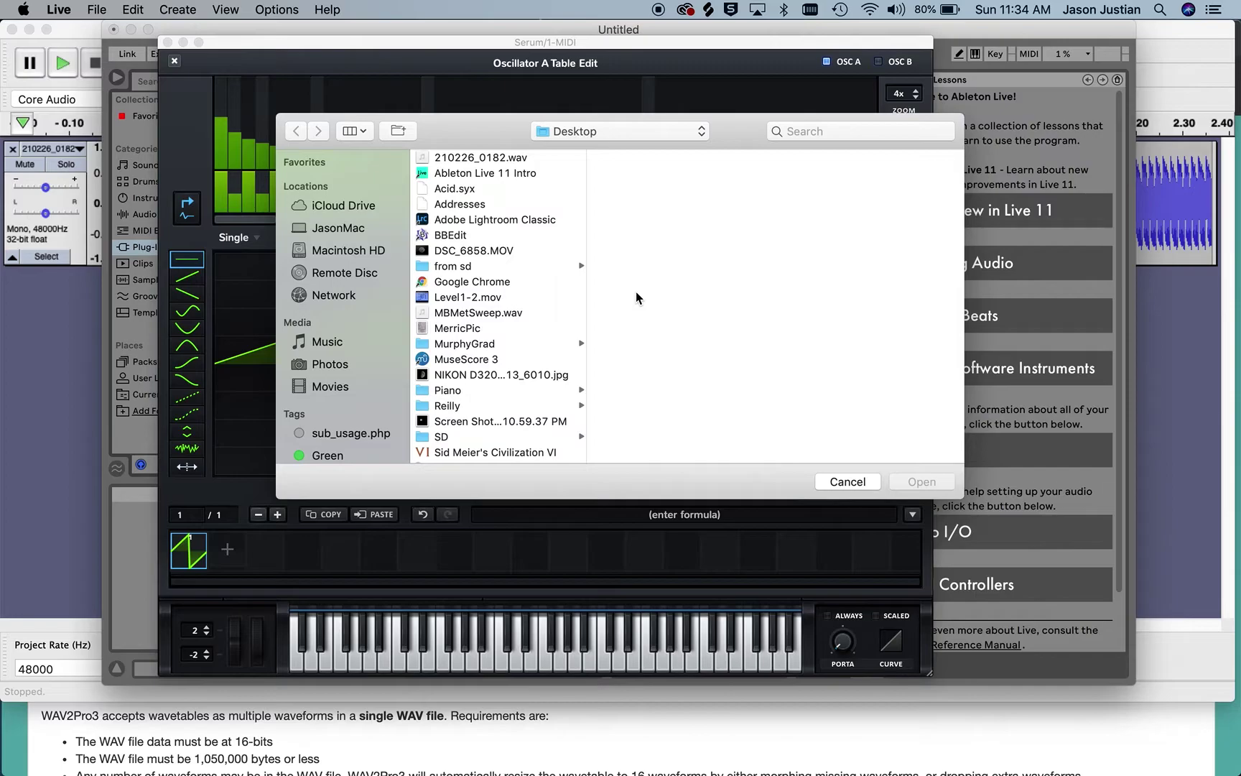
pyautogui.click(463, 158)
pyautogui.click(922, 481)
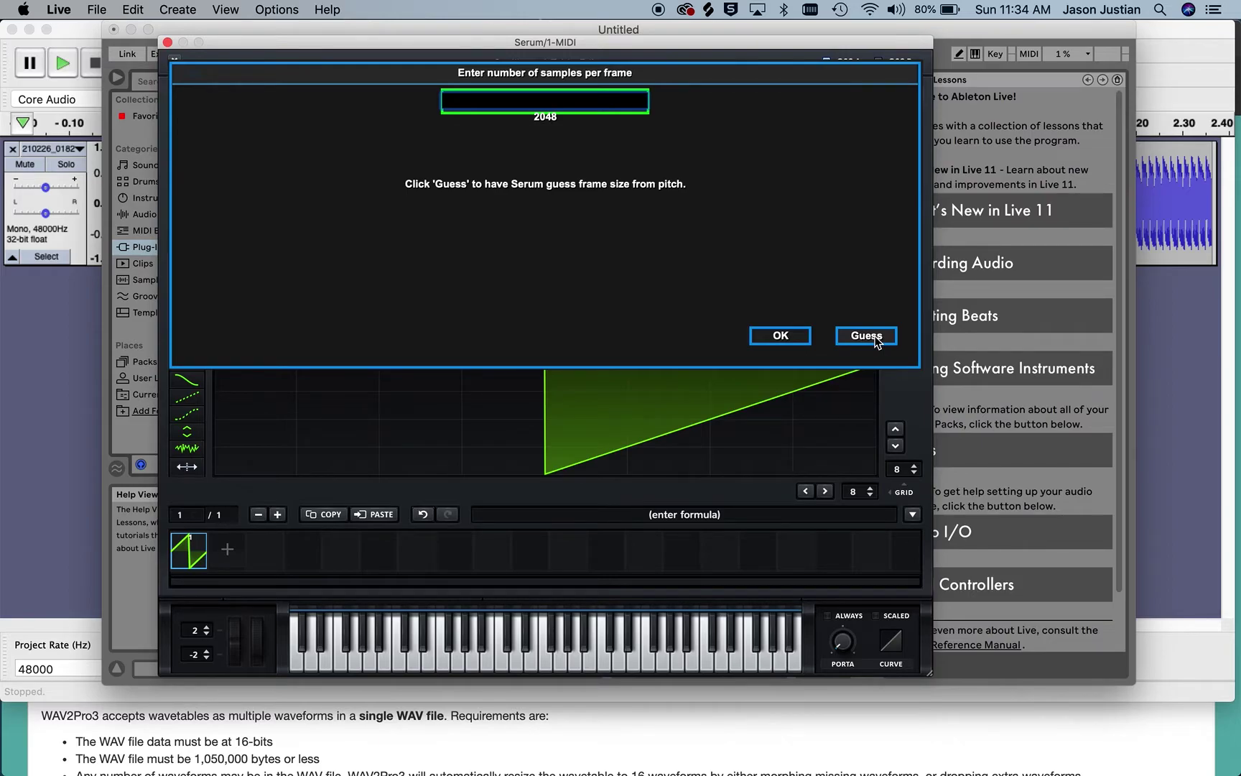
pyautogui.click(867, 335)
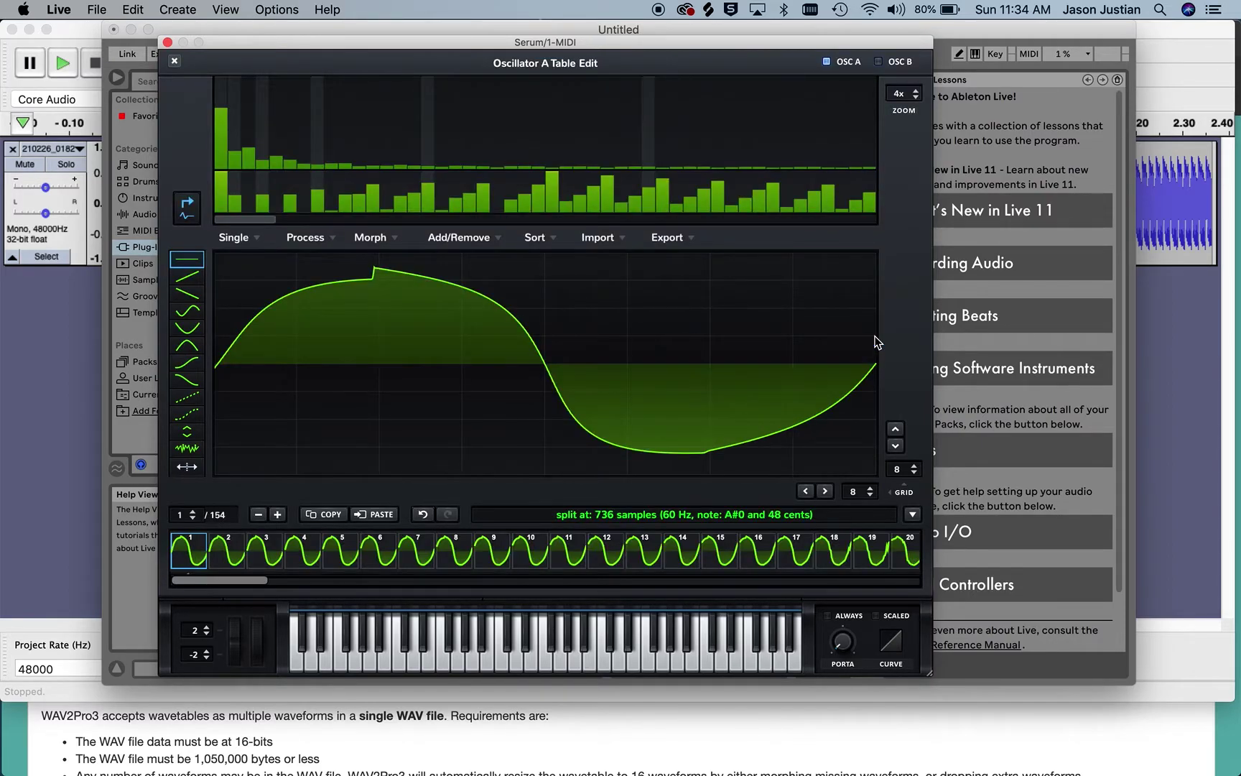
pyautogui.scroll(-15, 809, 556)
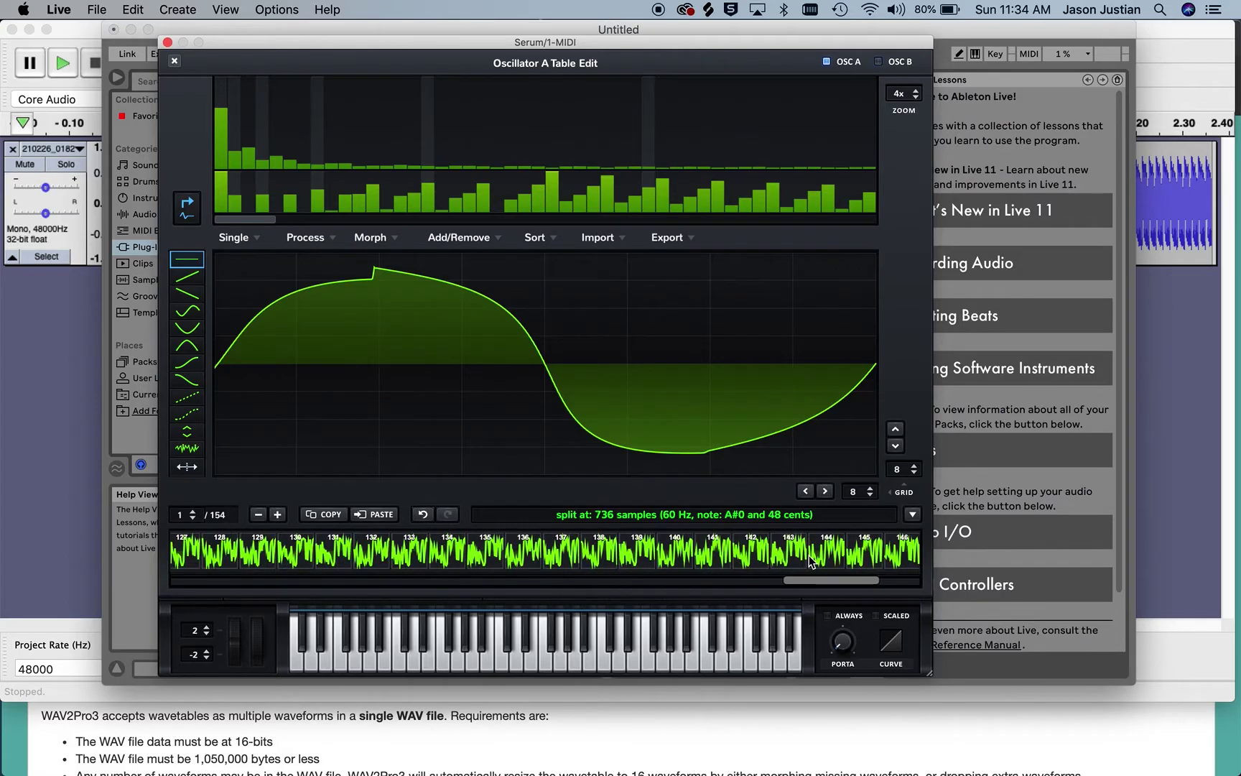
pyautogui.scroll(15, 809, 556)
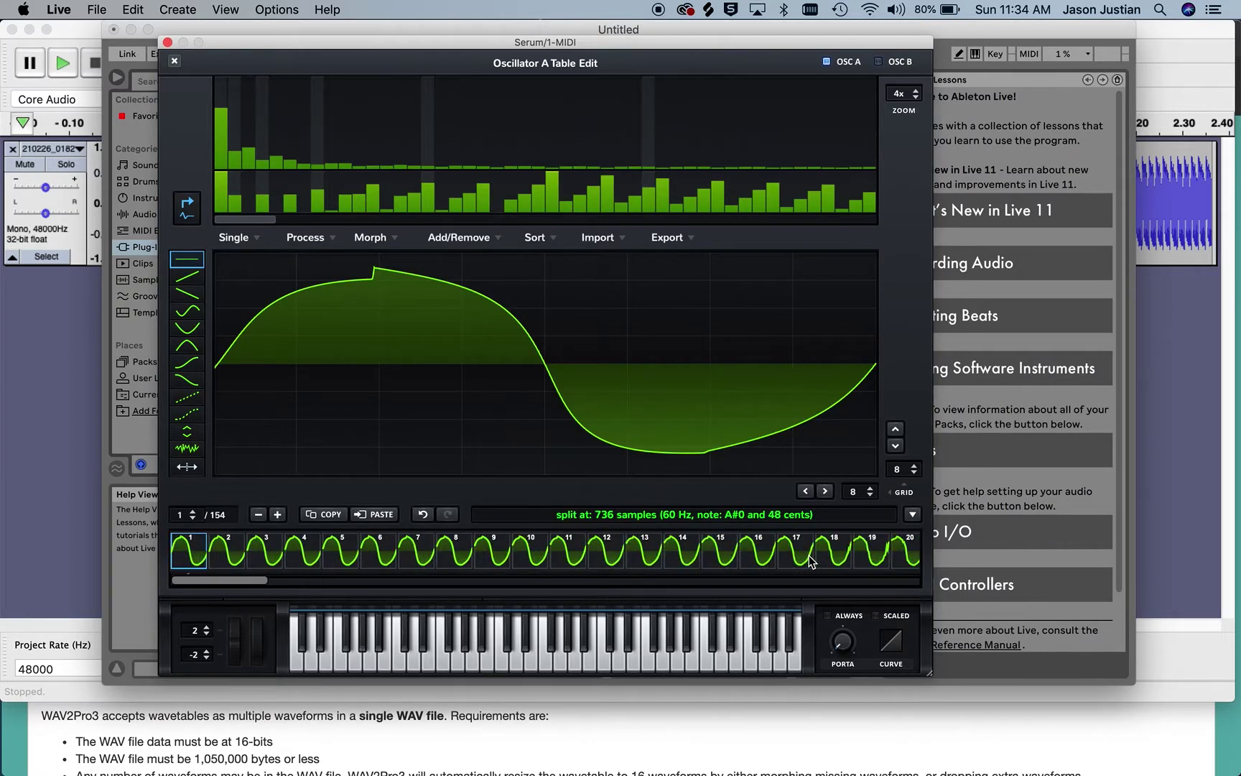
# Step: Delete the first 14 frames to leave a 140-frame wavetable, then open the Export menu
pyautogui.click(679, 558)
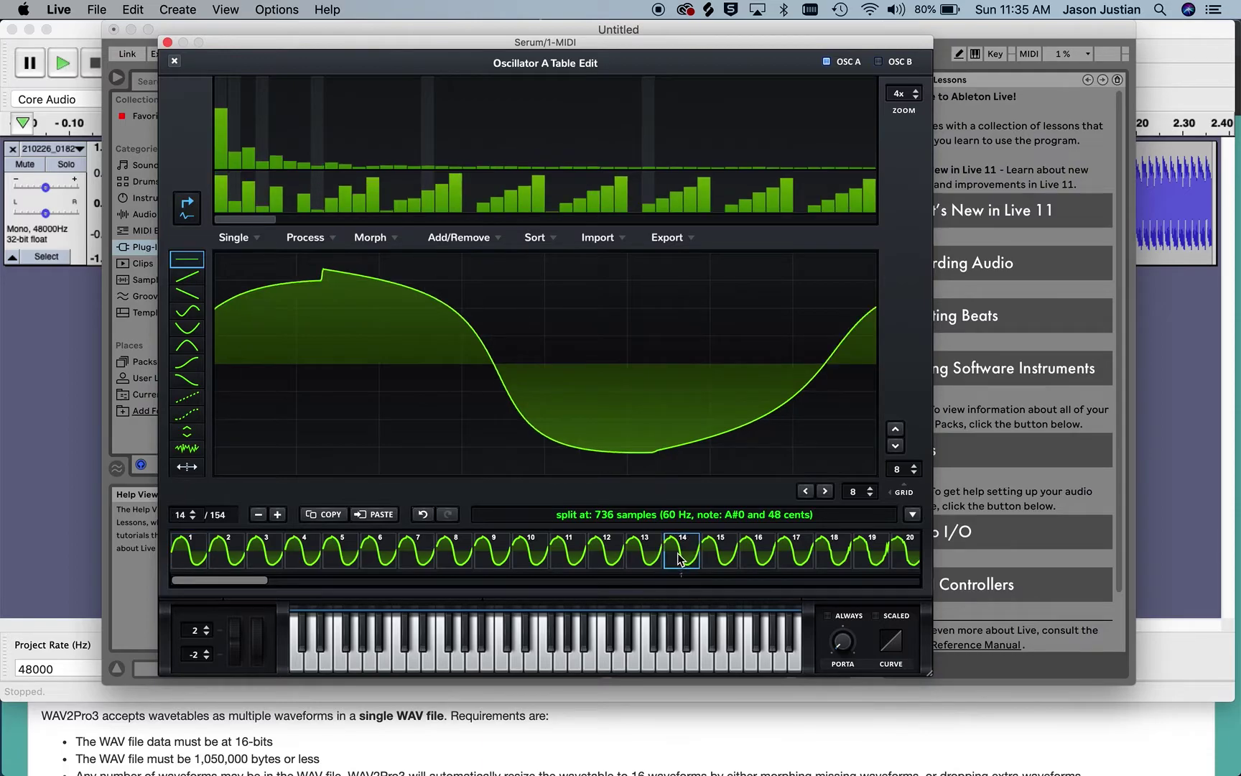
pyautogui.click(476, 238)
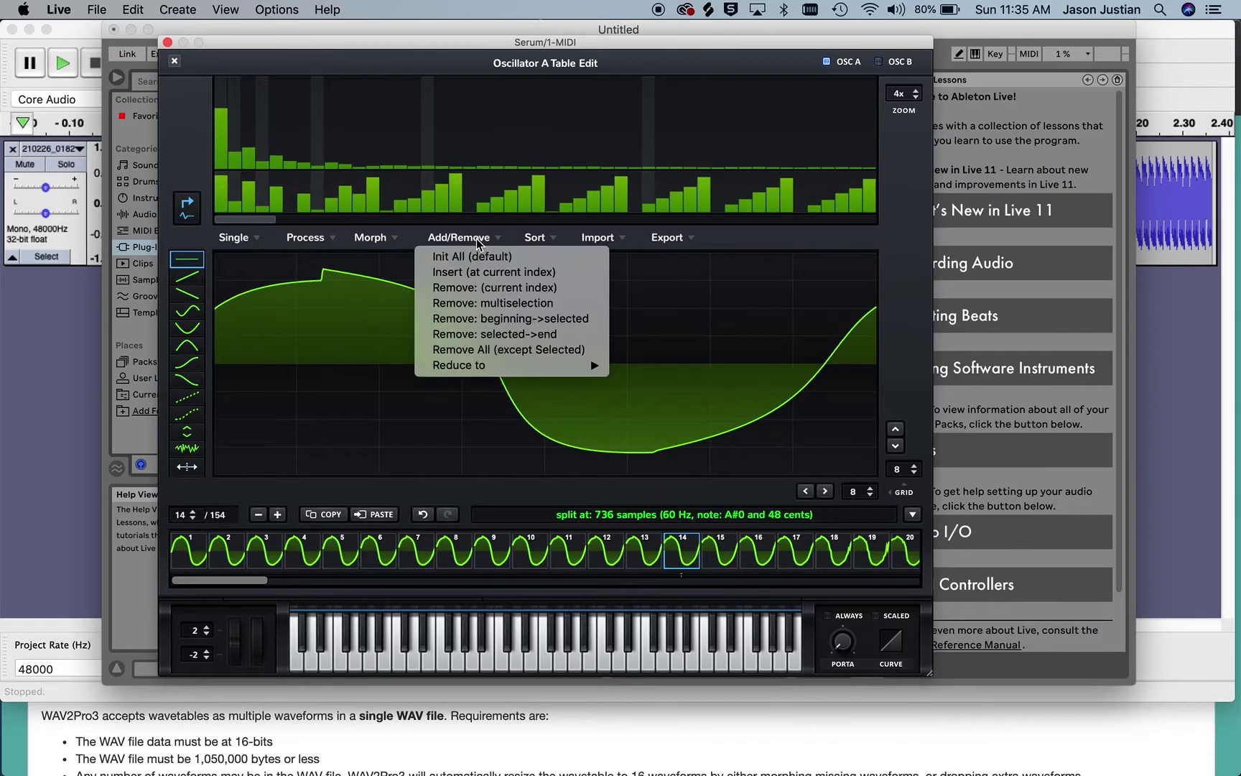
pyautogui.click(489, 321)
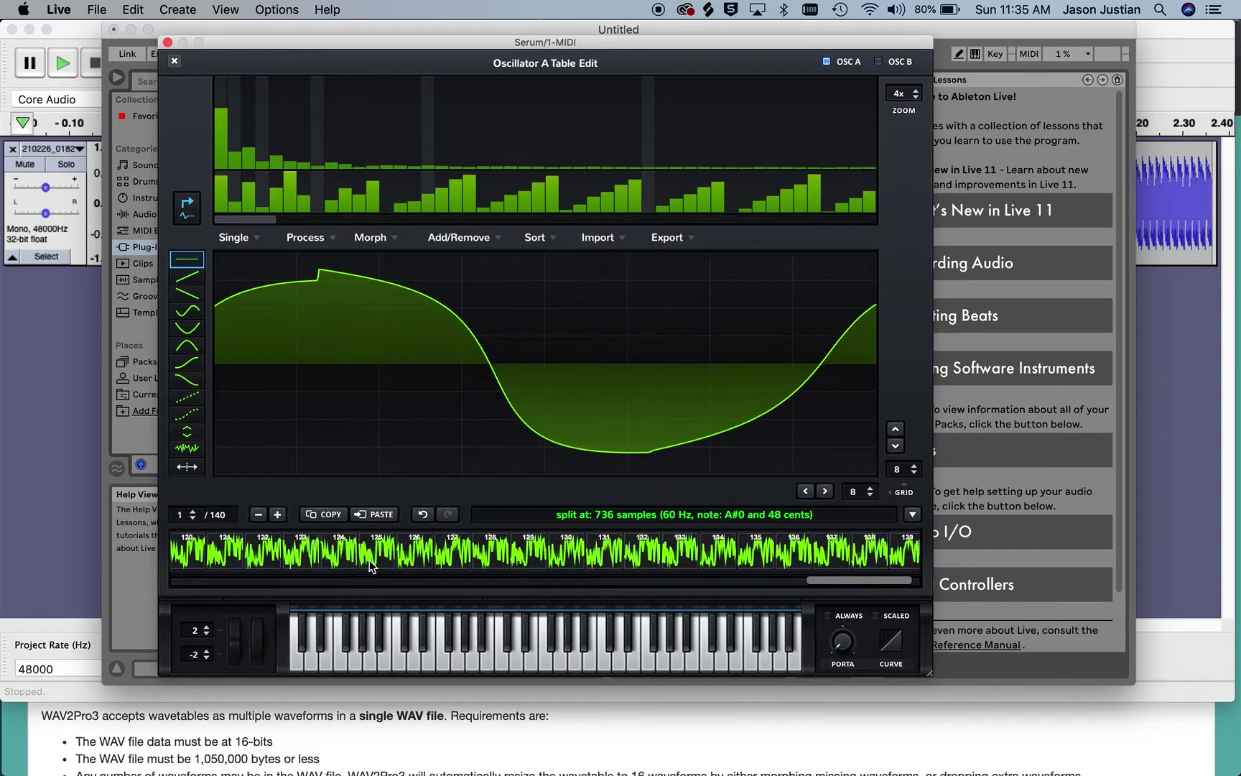
pyautogui.hscroll(10, 368, 566)
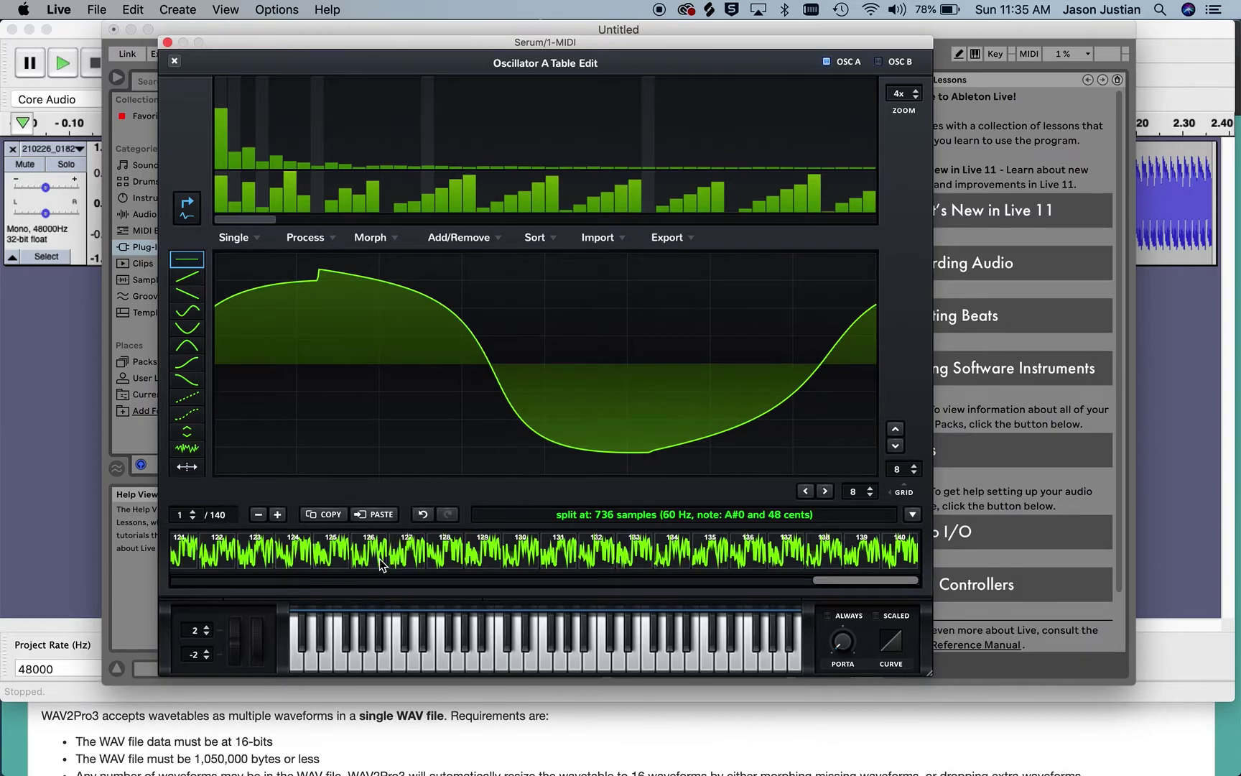
pyautogui.hscroll(-10, 418, 561)
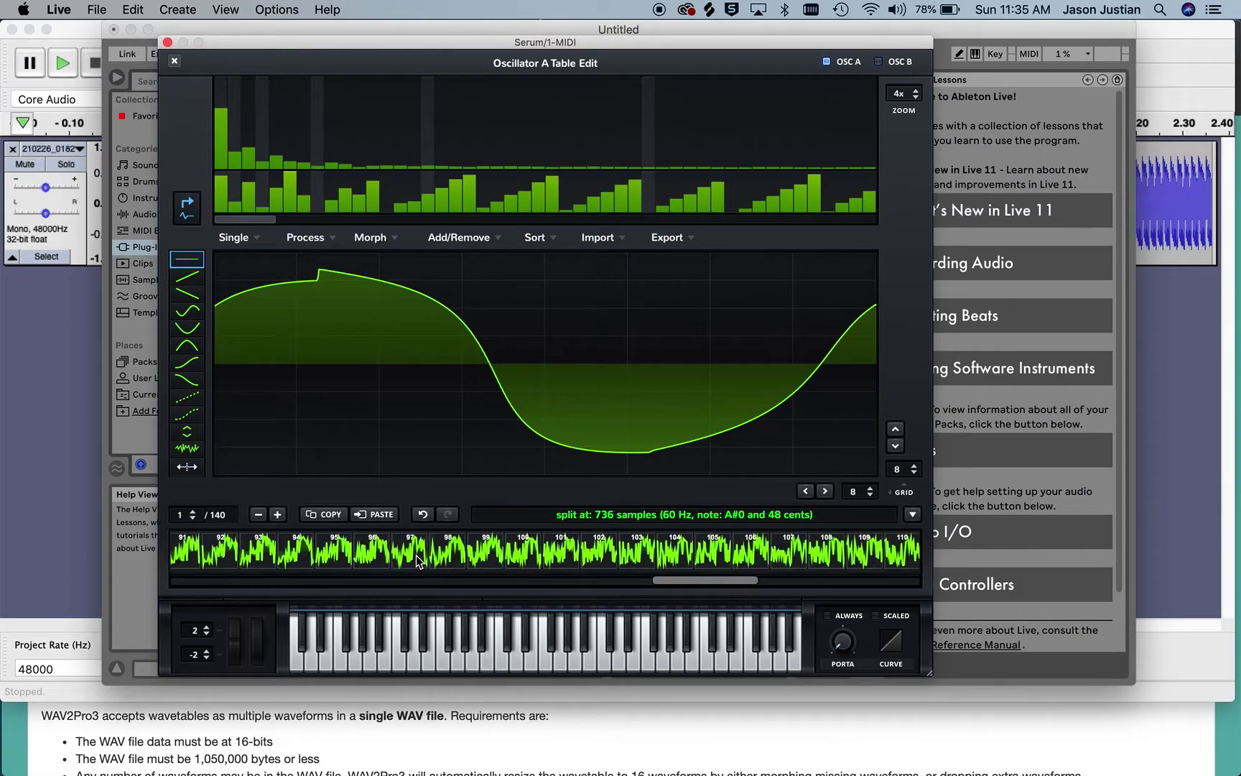
pyautogui.click(669, 237)
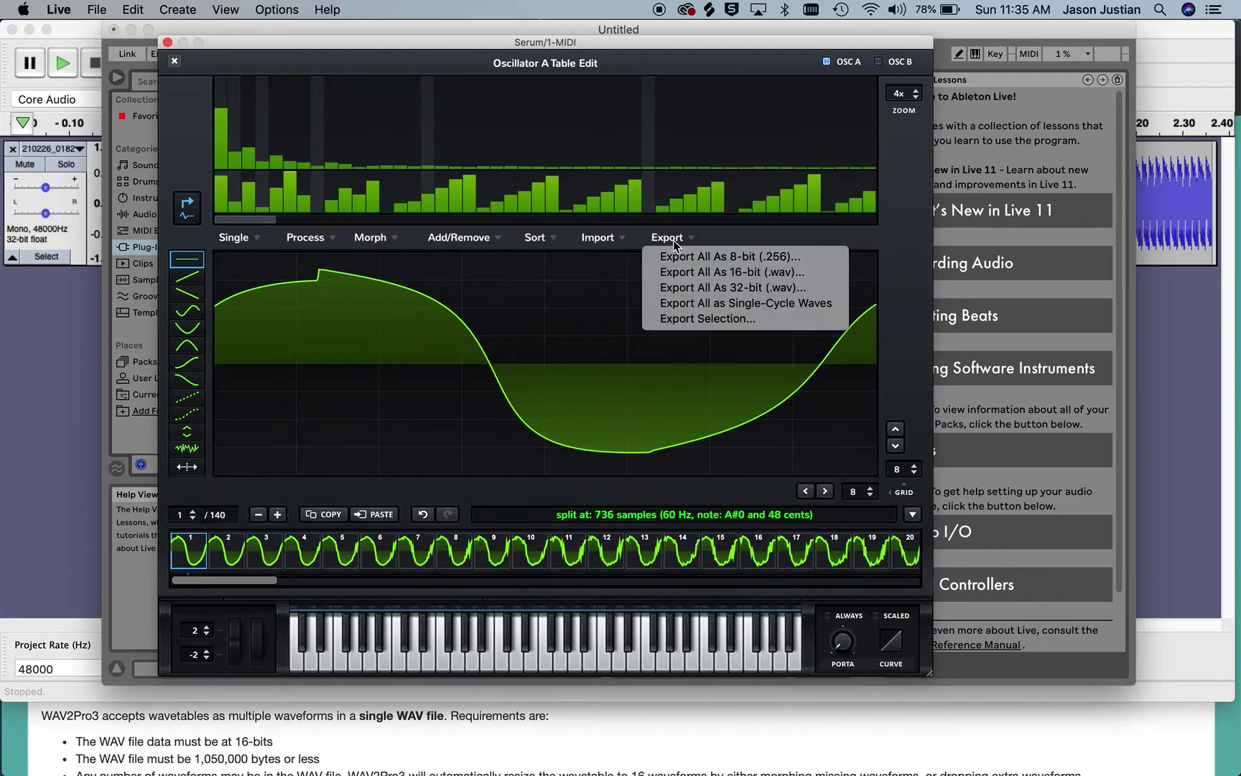
# Step: Save the 140-frame wavetable to the Desktop as 16-bit WAV MB-MetSw
pyautogui.click(691, 273)
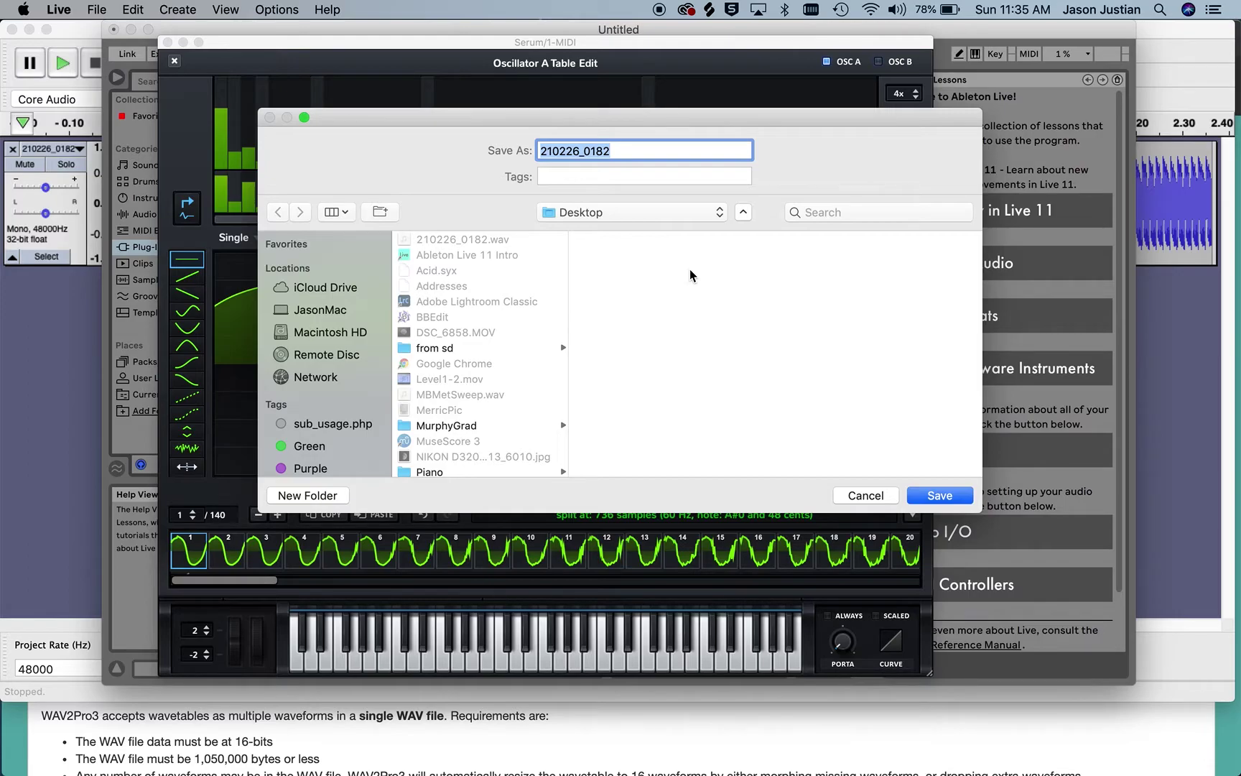
pyautogui.write('MB-')
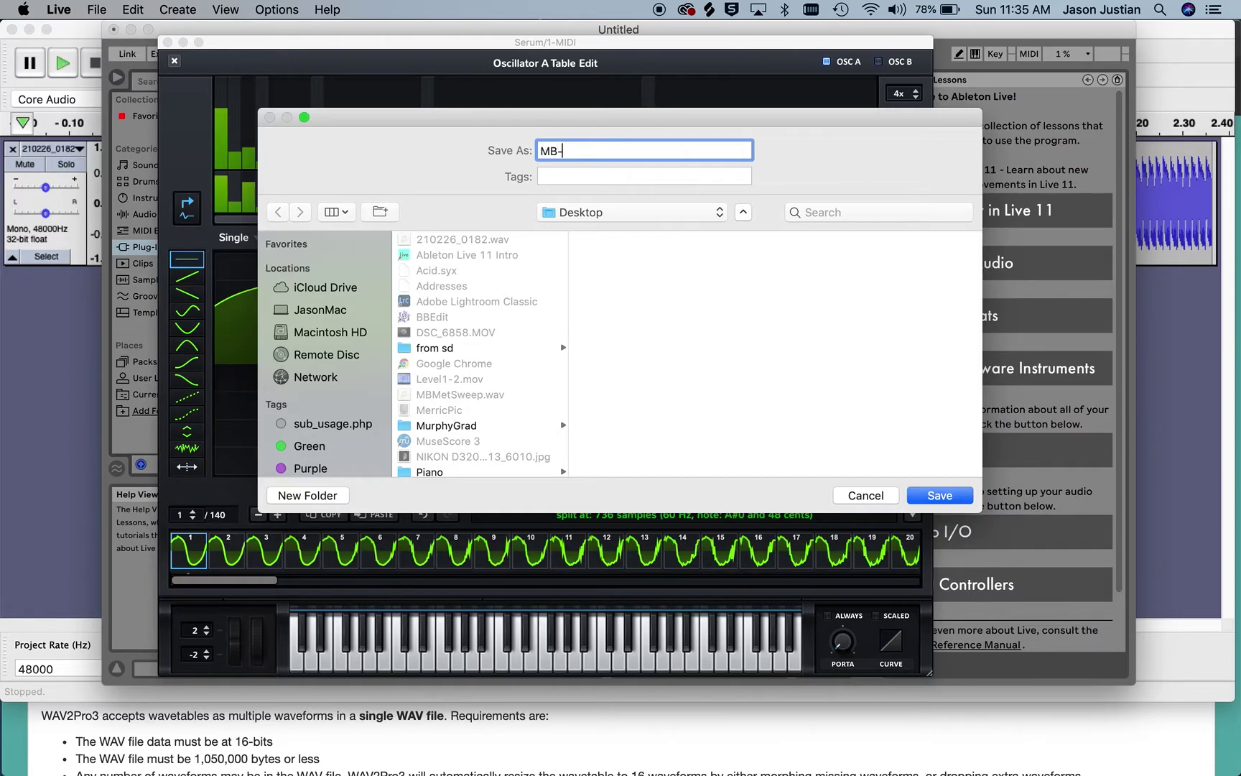
pyautogui.write('MetSw')
pyautogui.click(952, 497)
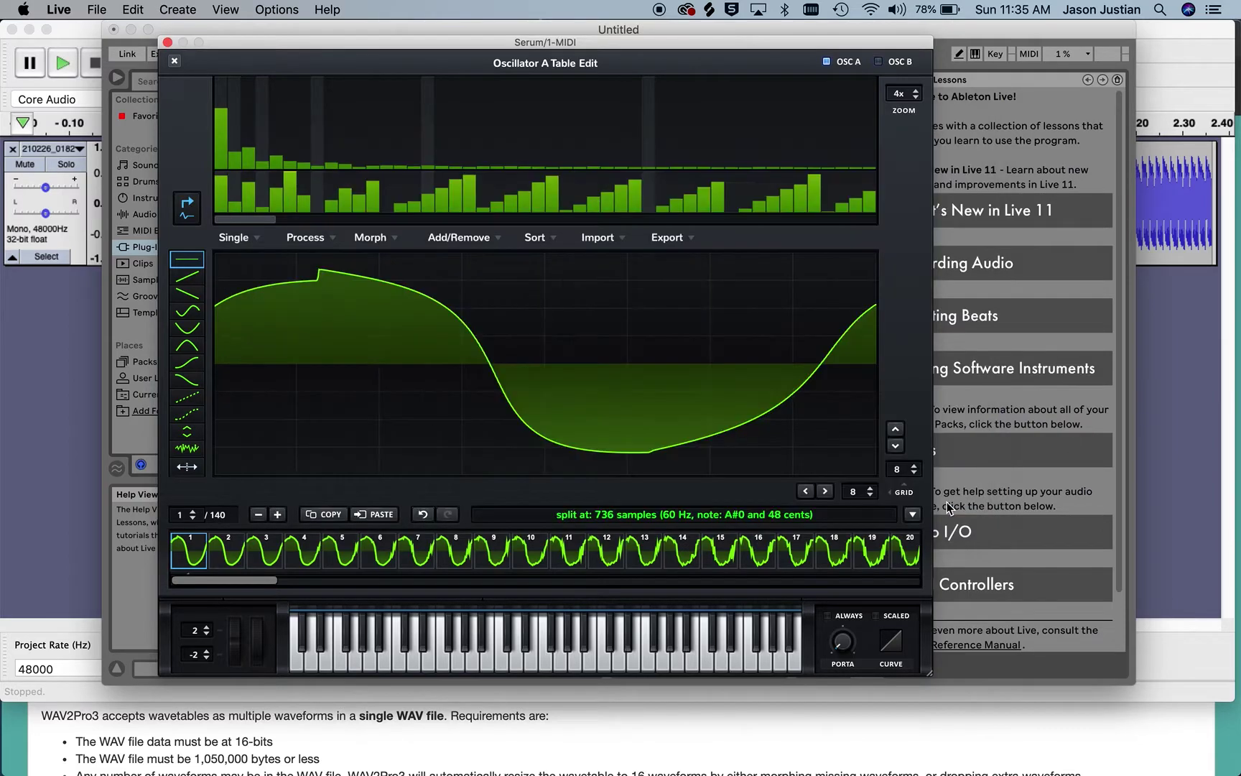
# Step: In Chrome, load Desktop file MB-MetSw.wav into WAV2Pro3, keeping Frame Size 2048 Samples (Serum)
pyautogui.click(726, 753)
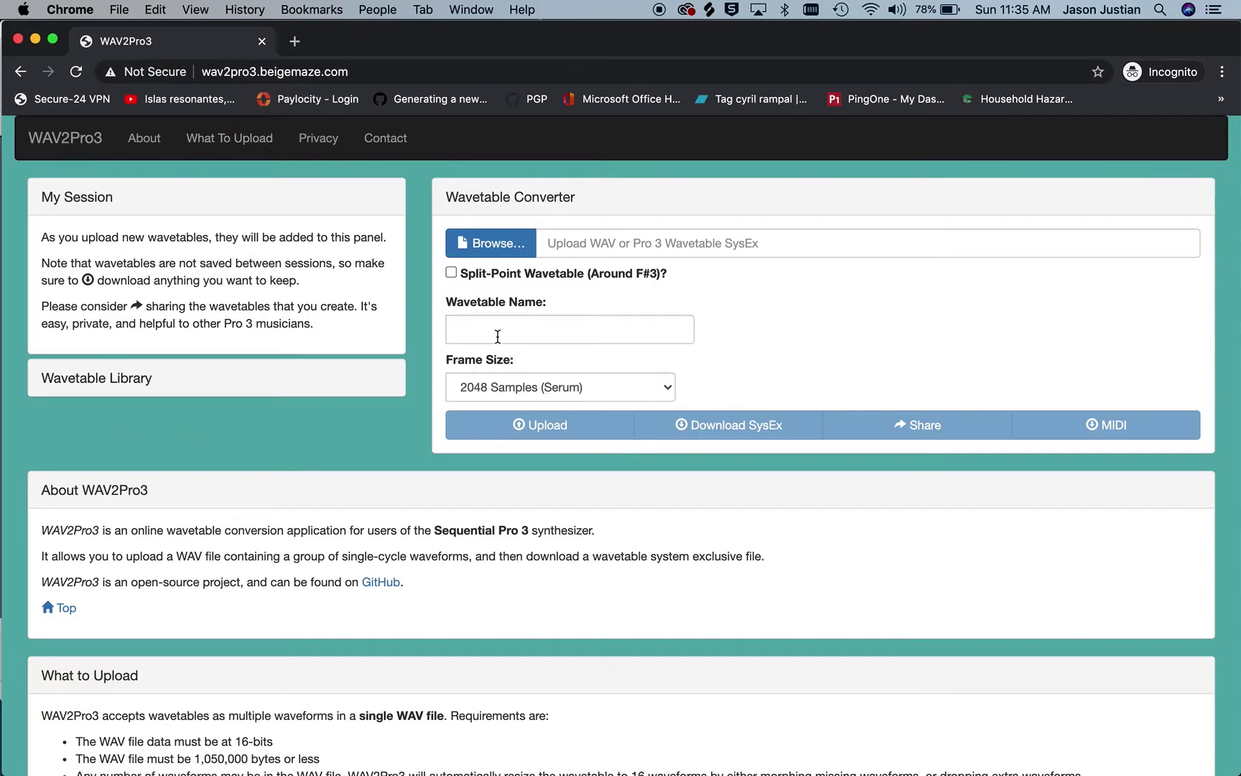
pyautogui.click(498, 244)
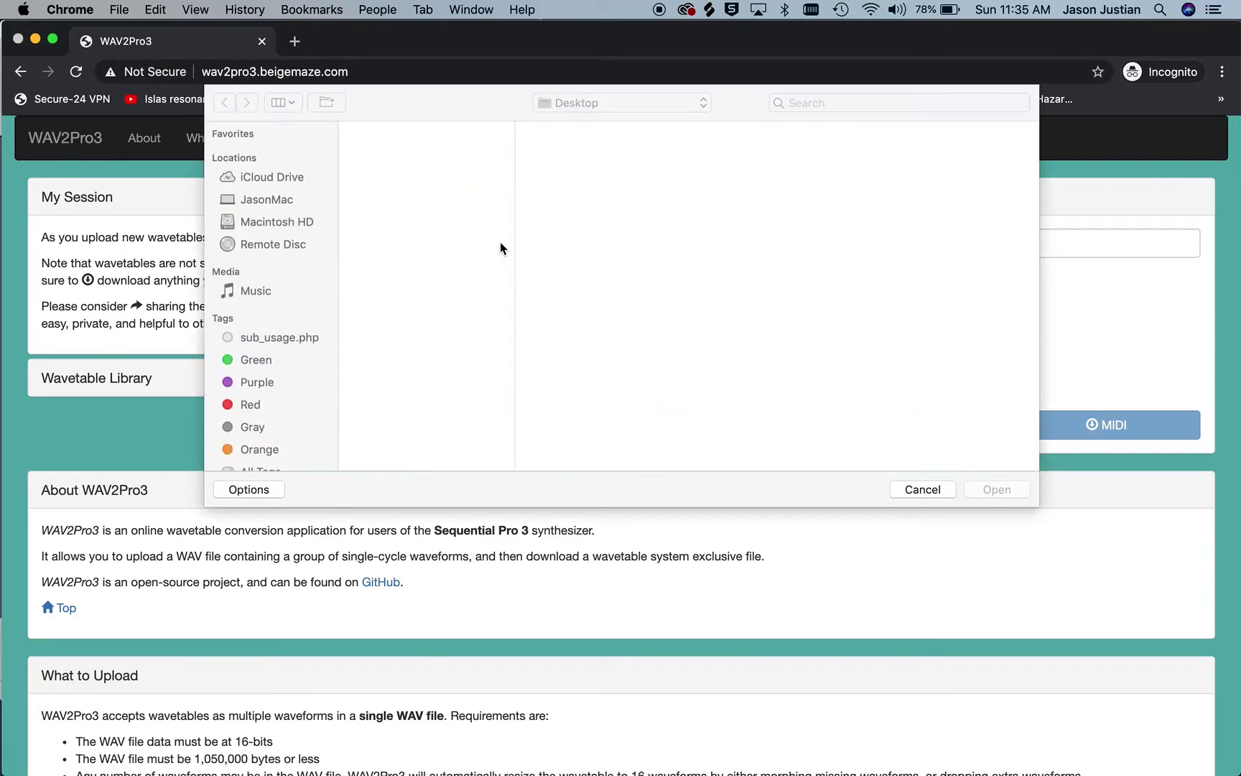
pyautogui.scroll(-2, 443, 309)
pyautogui.scroll(-3, 443, 308)
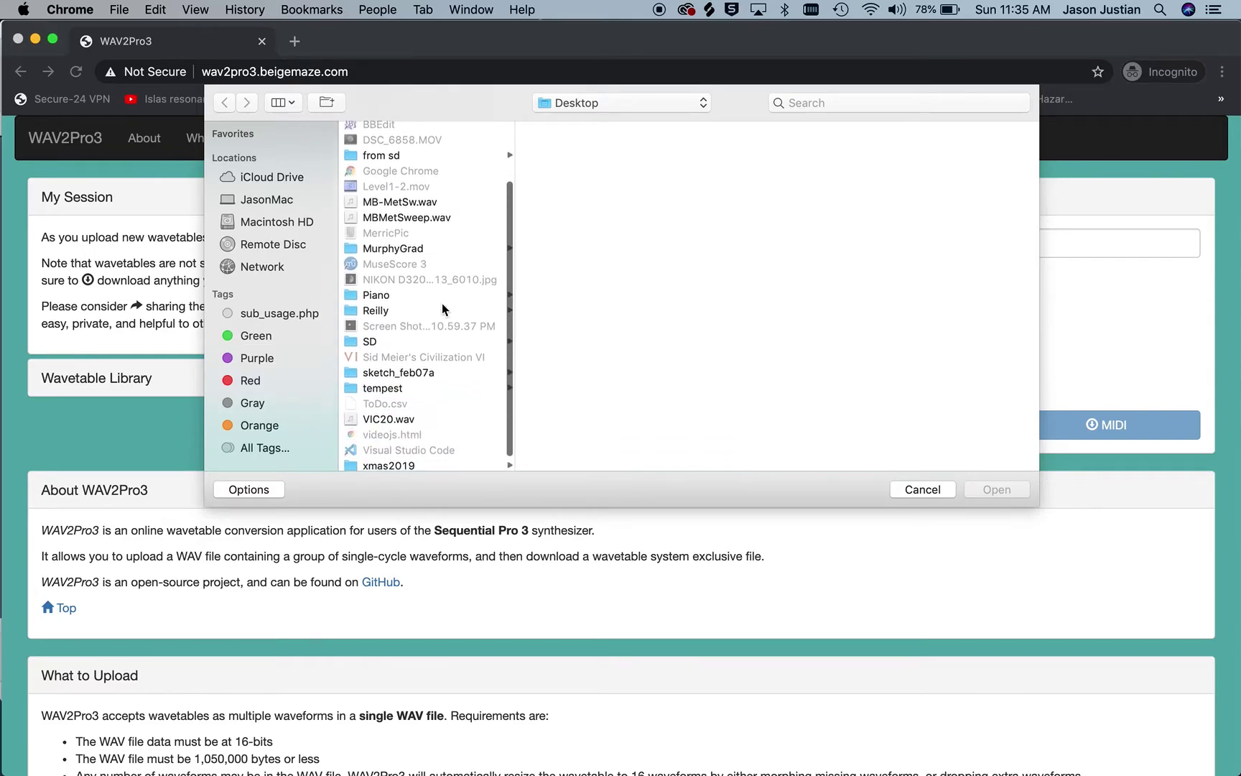
pyautogui.click(401, 198)
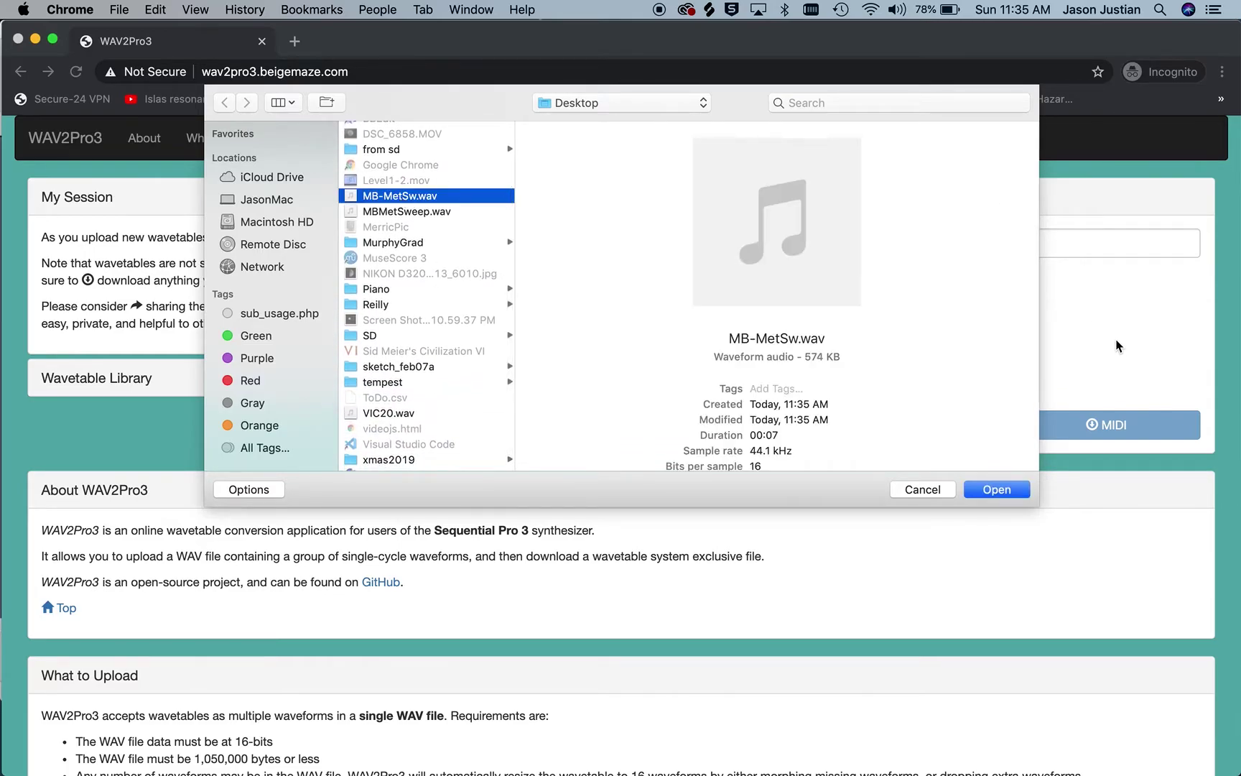
pyautogui.click(1007, 492)
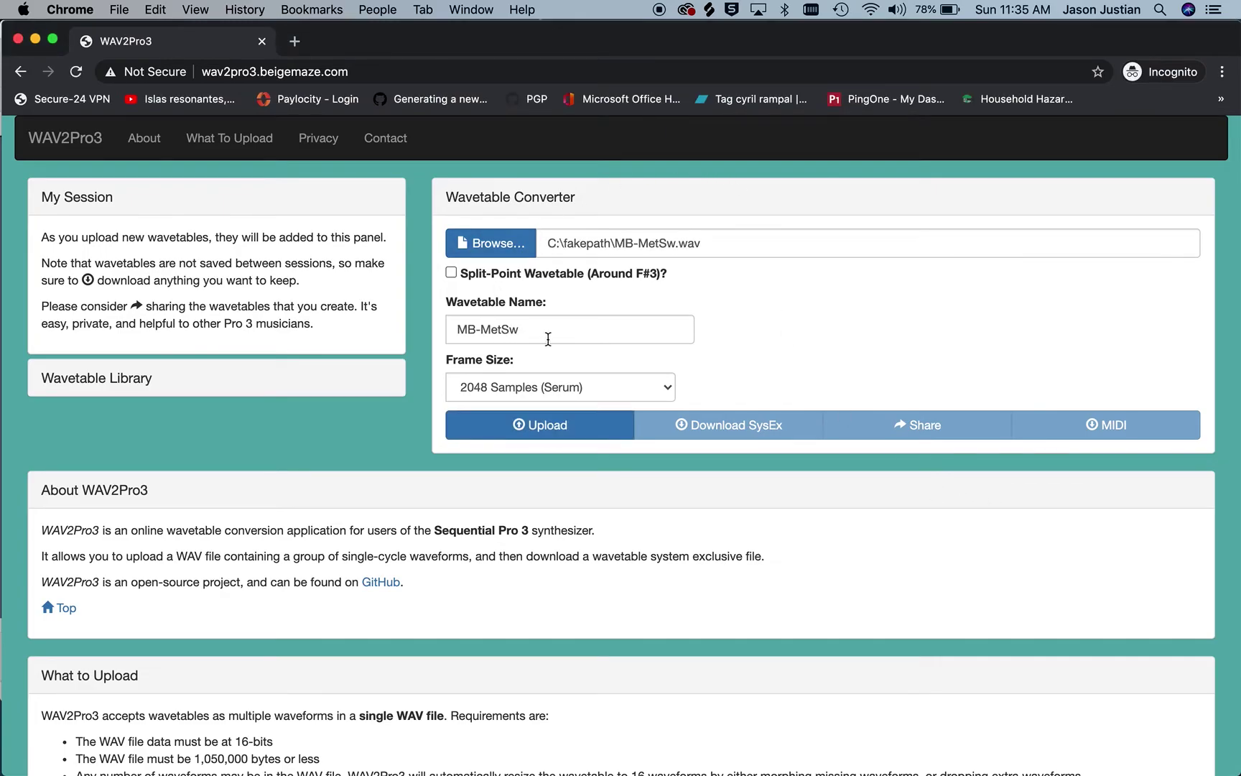
pyautogui.click(540, 388)
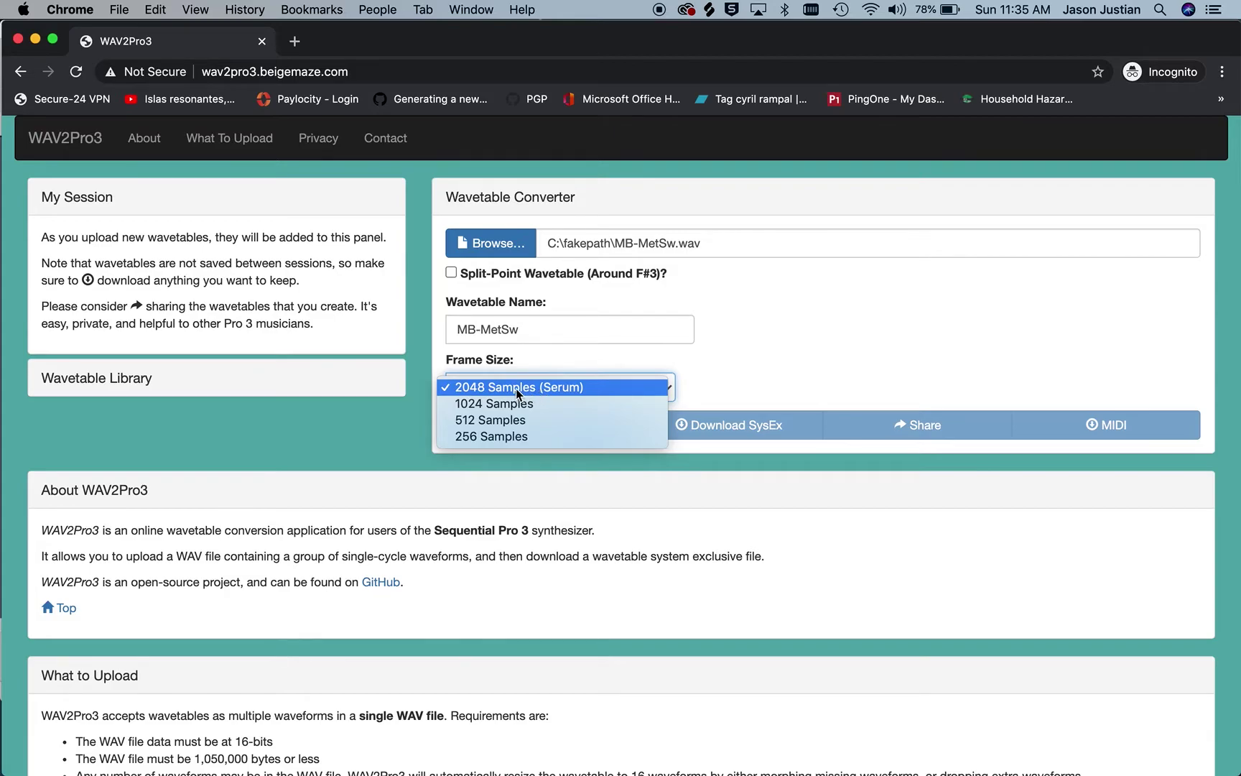
pyautogui.click(511, 388)
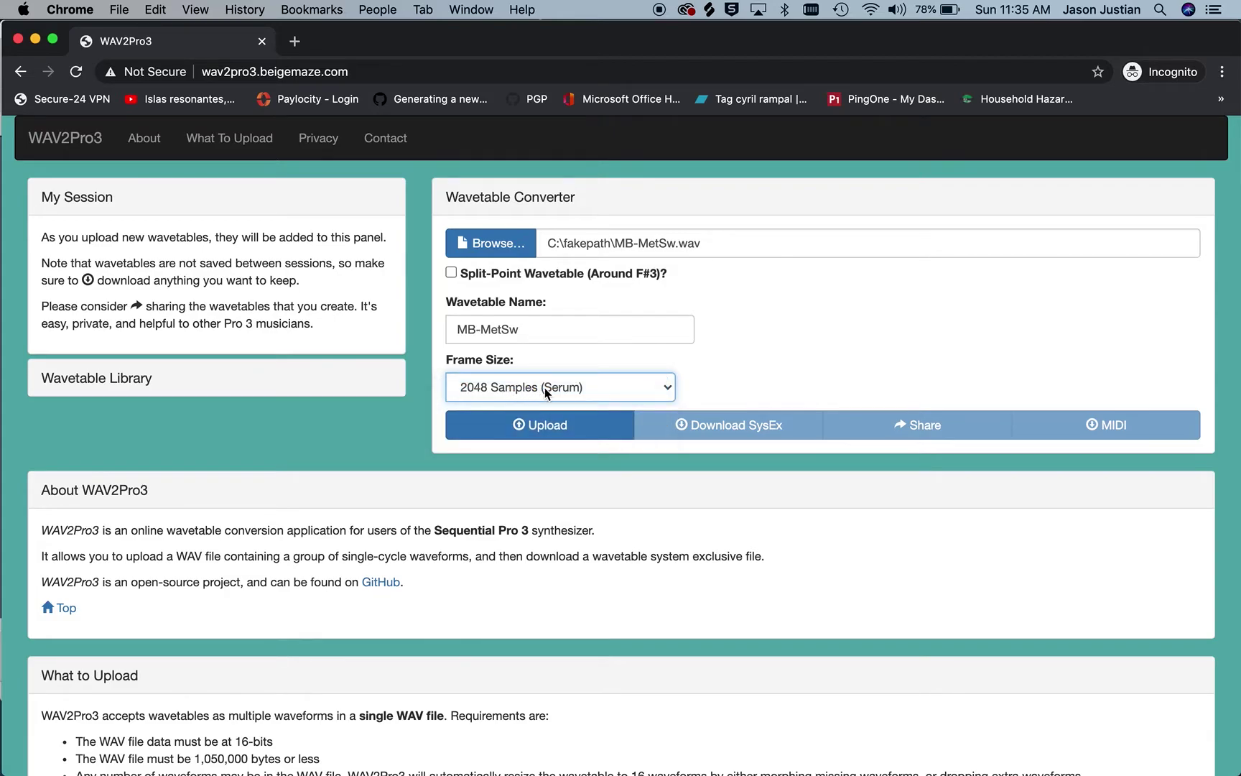
# Step: Upload the wavetable, download SysEx 50_MB-MetSw.syx for position 50, and reveal it in Finder
pyautogui.click(544, 425)
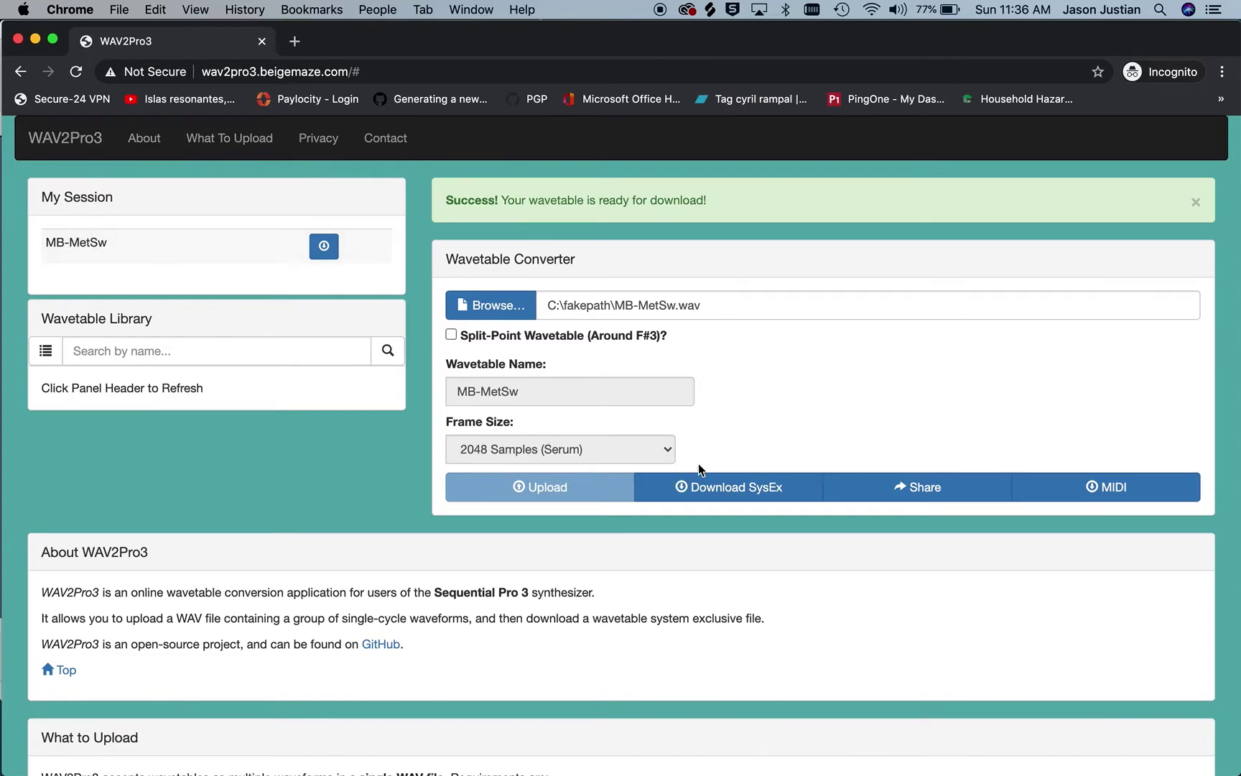
pyautogui.click(738, 487)
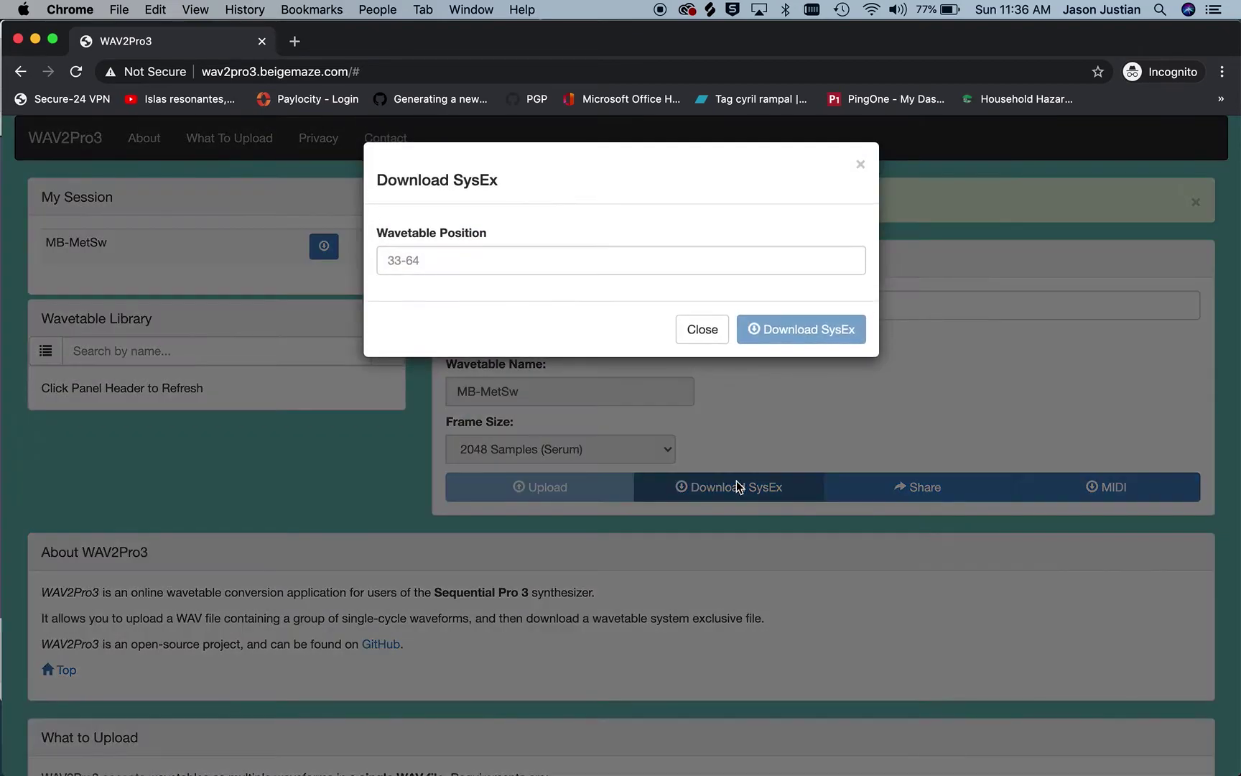
pyautogui.click(454, 263)
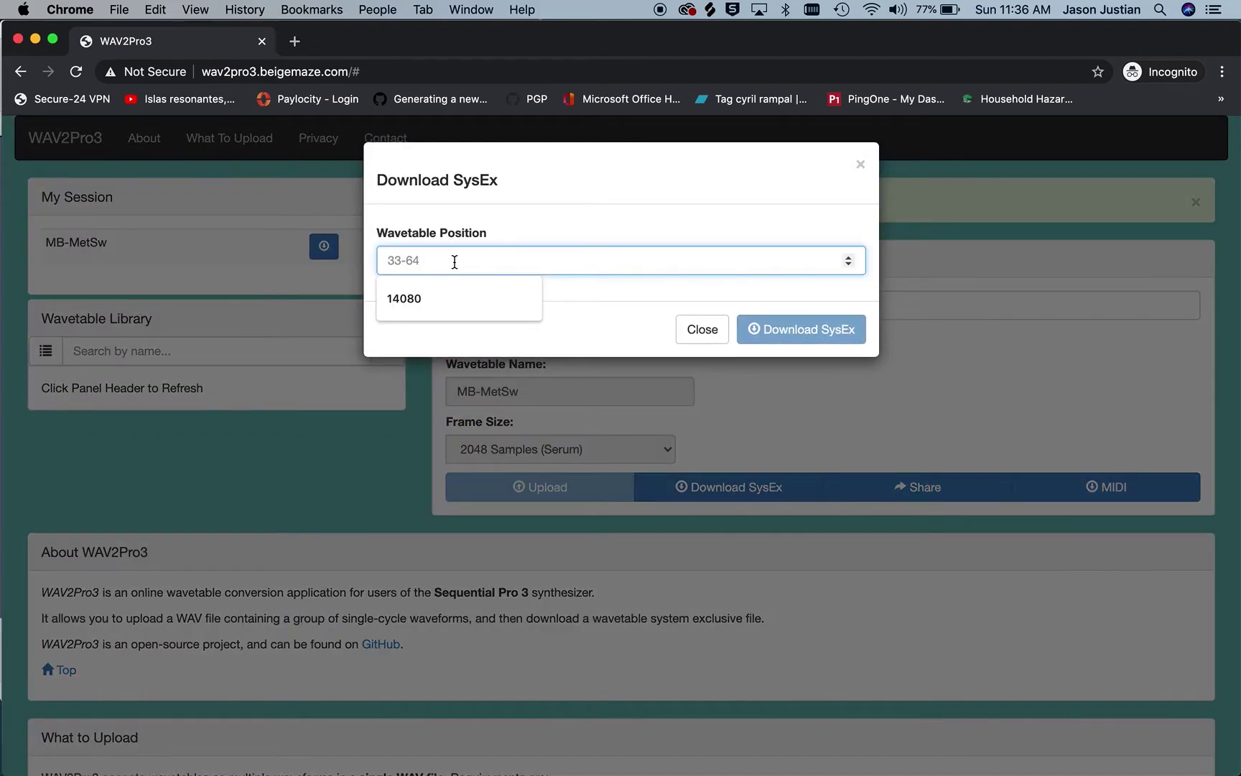
pyautogui.write('50')
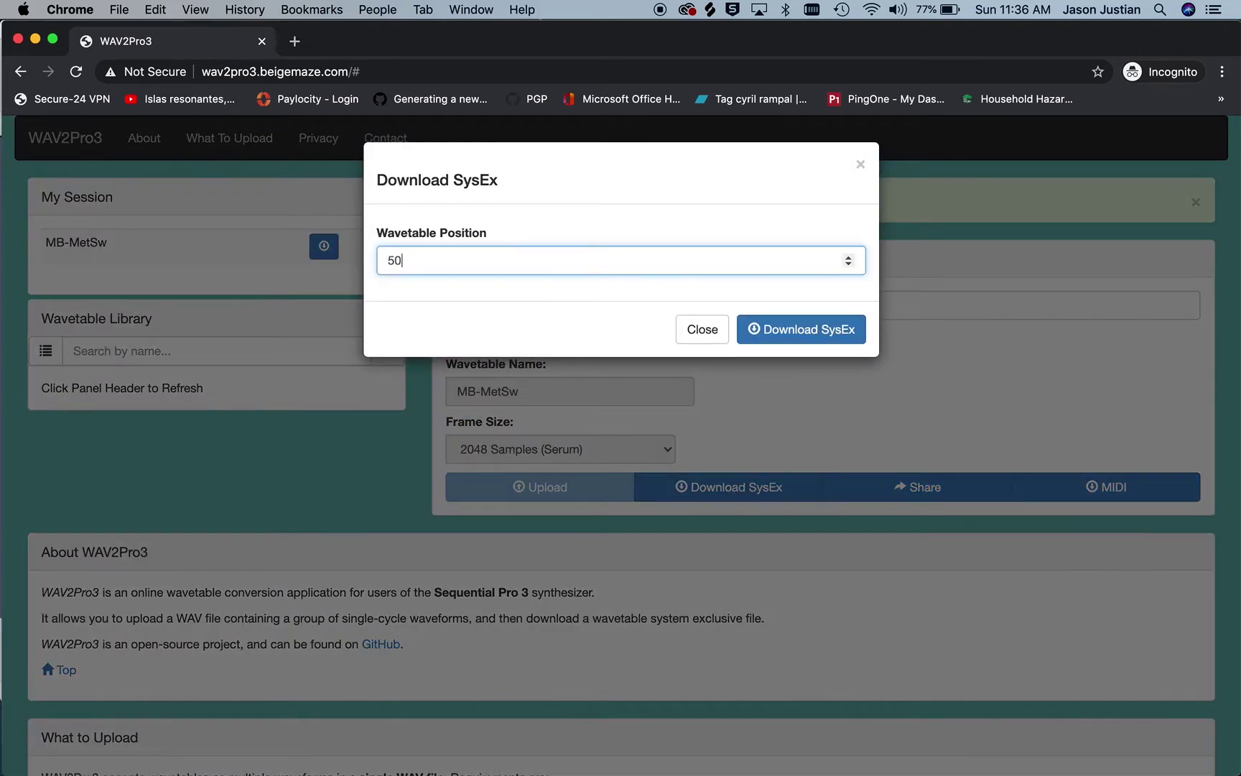
pyautogui.click(801, 334)
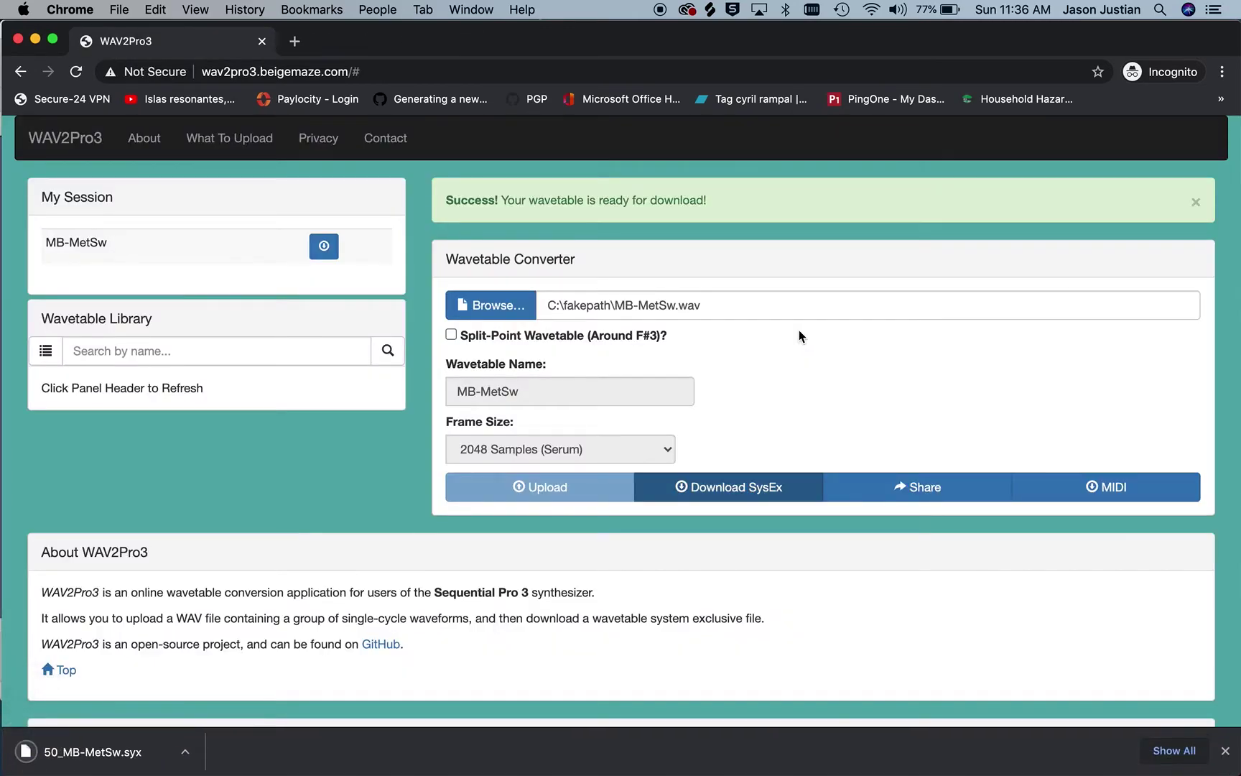
pyautogui.click(185, 752)
pyautogui.click(218, 733)
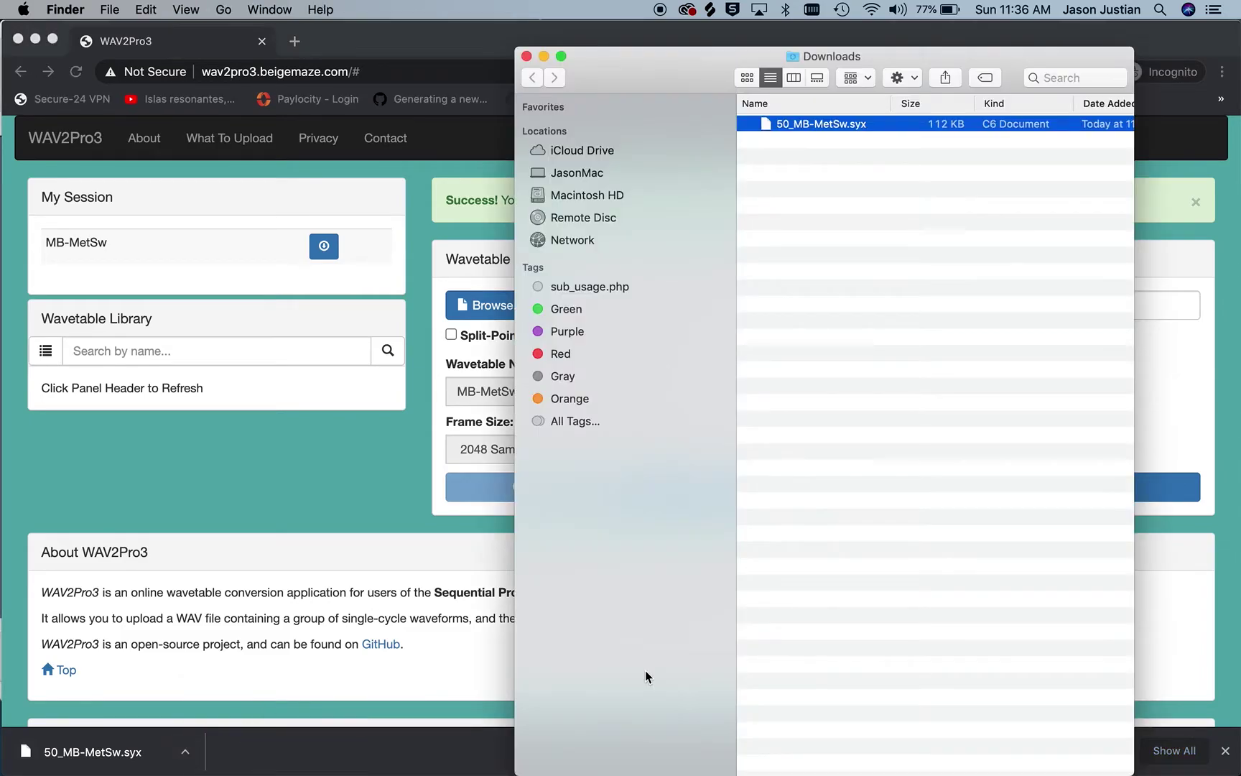
# Step: Add 50_MB-MetSw.syx (109k) to C6 Sysex Tool and send it to the synth
pyautogui.click(877, 739)
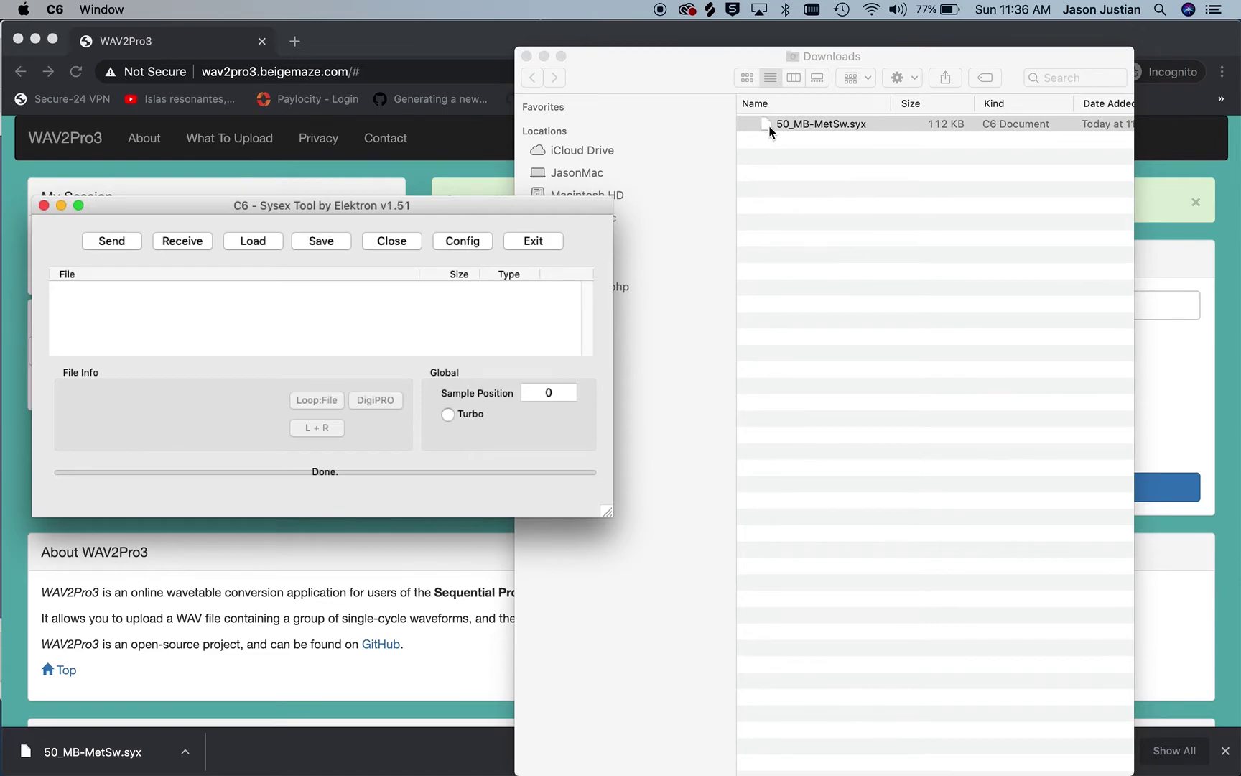
pyautogui.moveTo(768, 129); pyautogui.dragTo(492, 328)
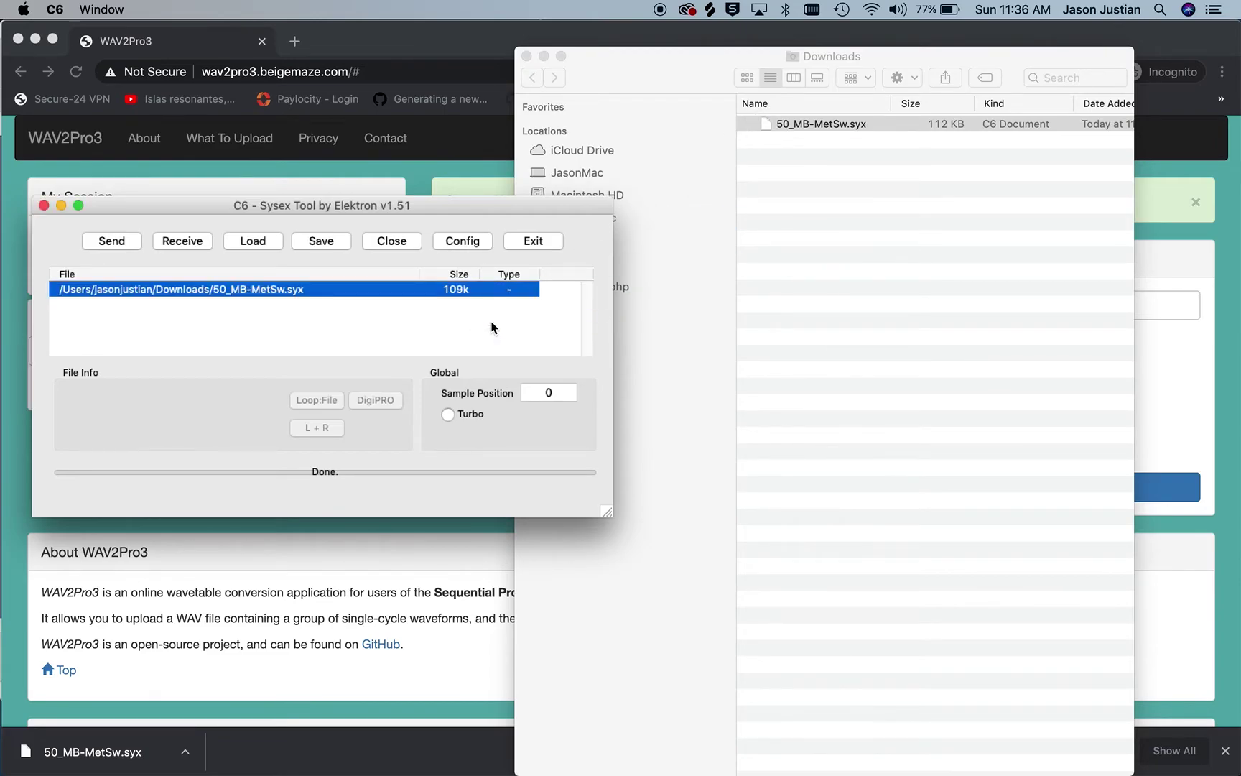
pyautogui.click(110, 240)
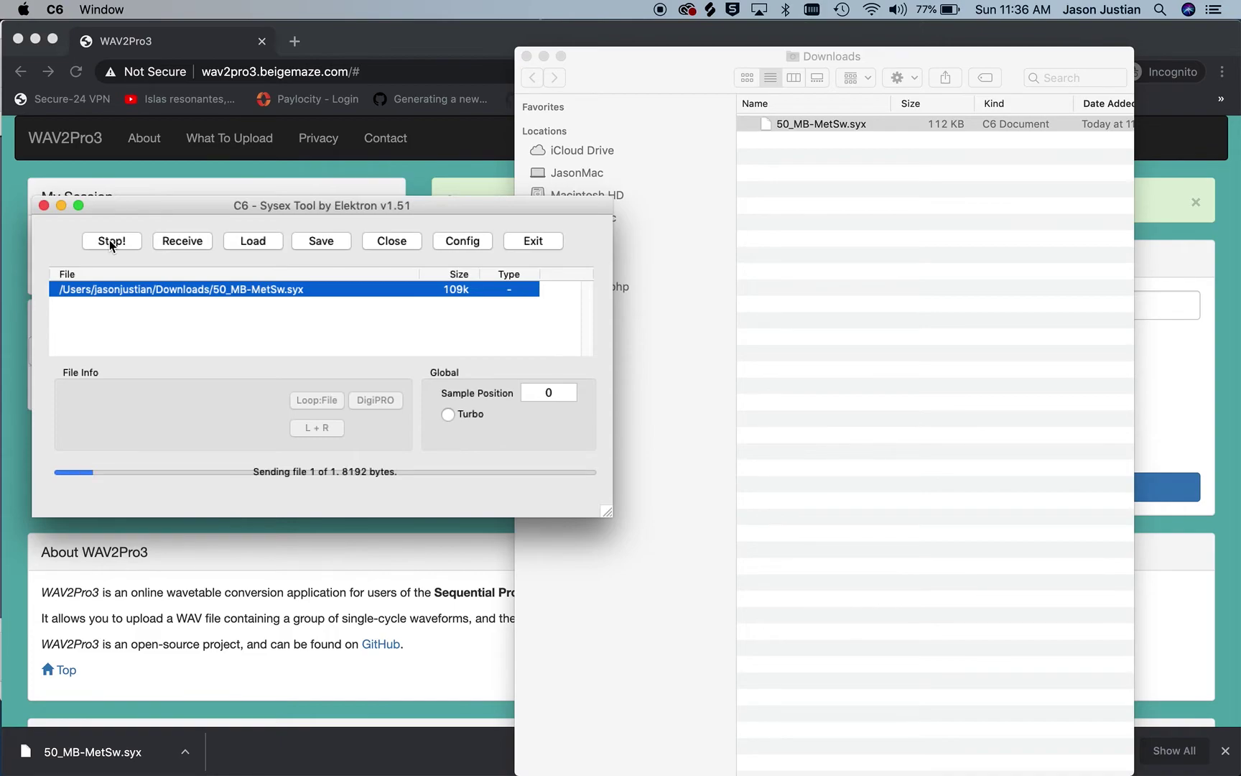